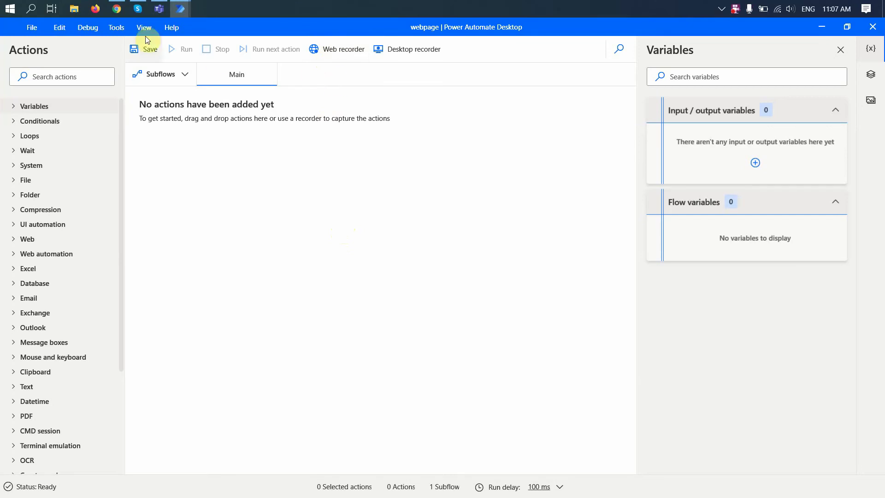
# - Bring the ImmiCard form forward in Chrome and scroll through its Privacy, Security and citizenship questions
pyautogui.click(116, 8)
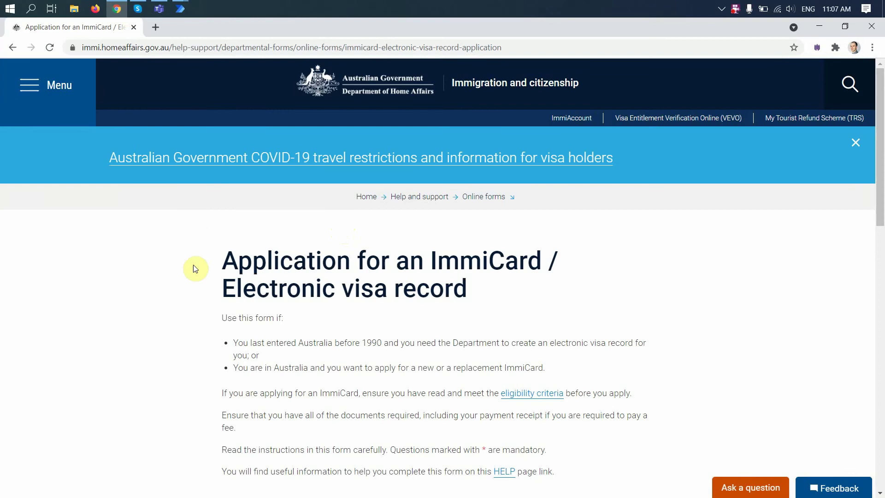
pyautogui.scroll(-3, 191, 263)
pyautogui.scroll(3, 185, 161)
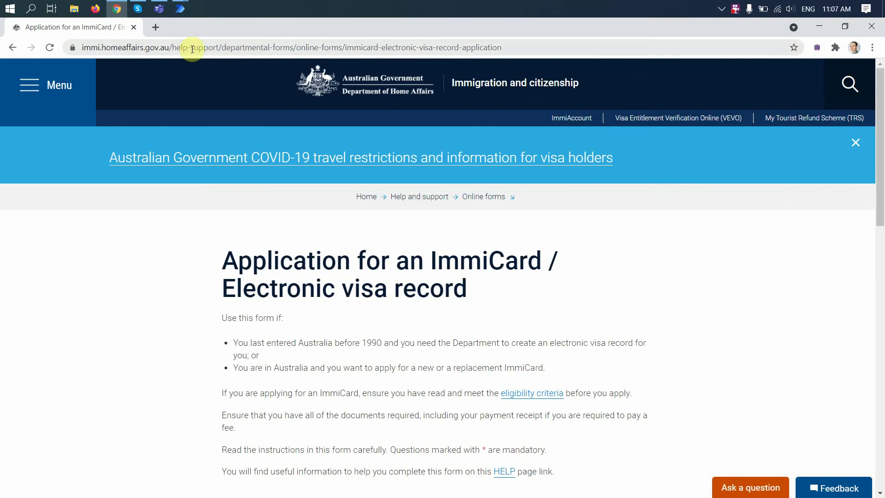
pyautogui.scroll(-3, 167, 256)
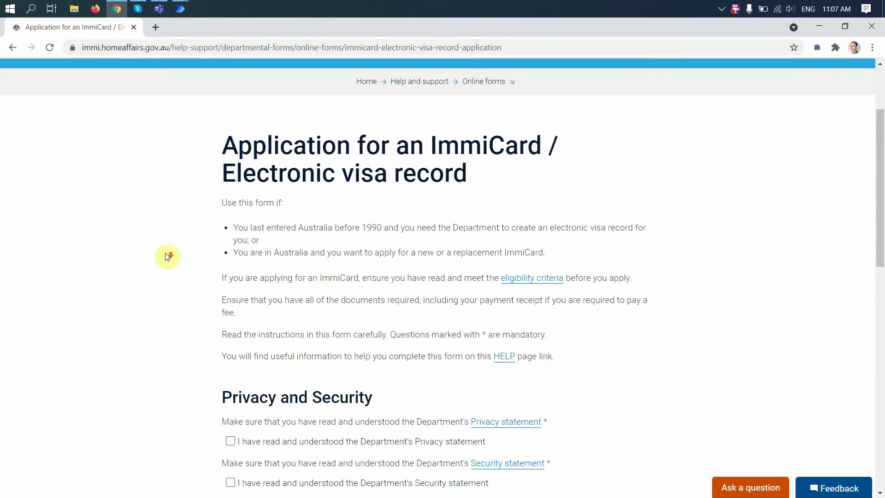
pyautogui.scroll(-2, 169, 257)
pyautogui.scroll(-3, 170, 255)
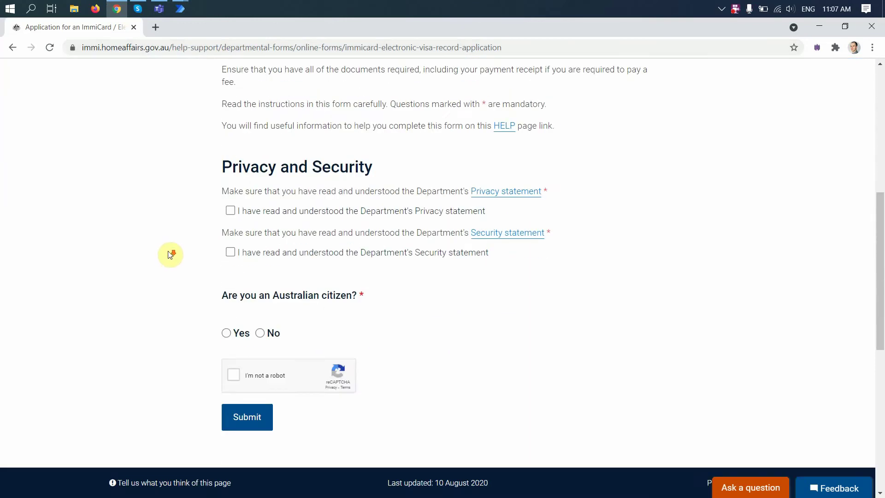
pyautogui.scroll(5, 170, 254)
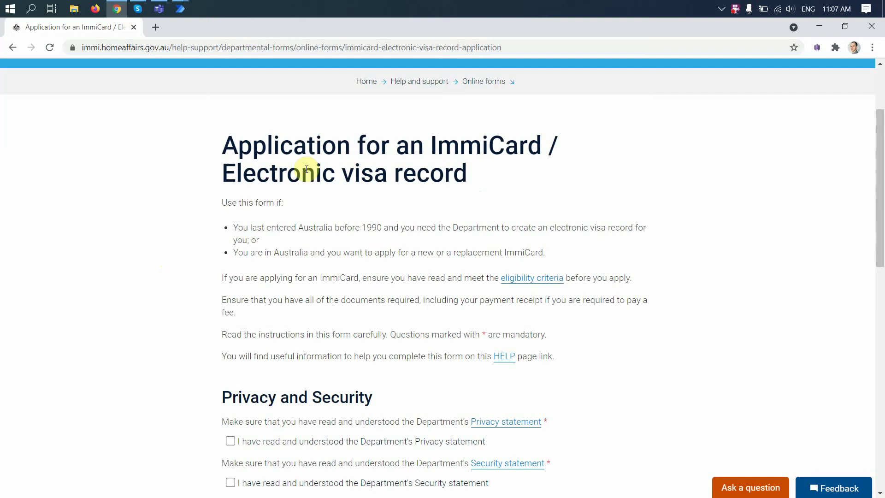
pyautogui.scroll(-5, 223, 230)
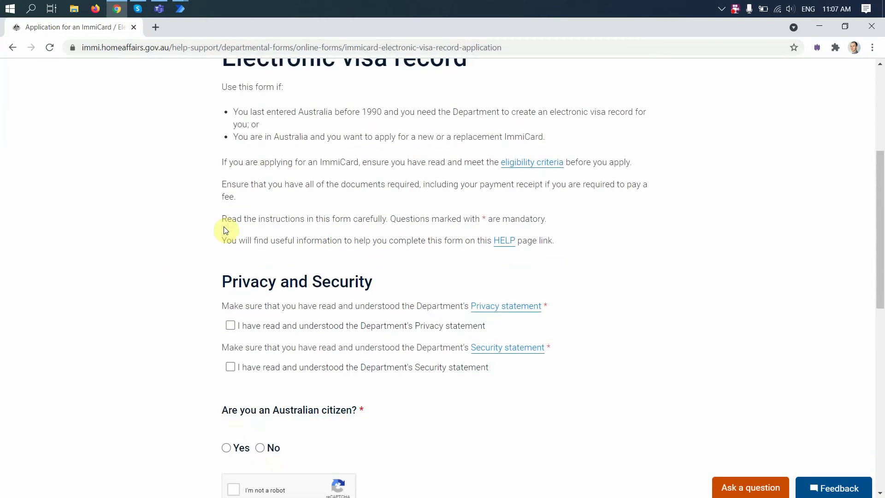
# - Switch to Power Automate Desktop and launch the Web recorder with Chrome as the browser
pyautogui.moveTo(182, 11)
pyautogui.click(211, 26)
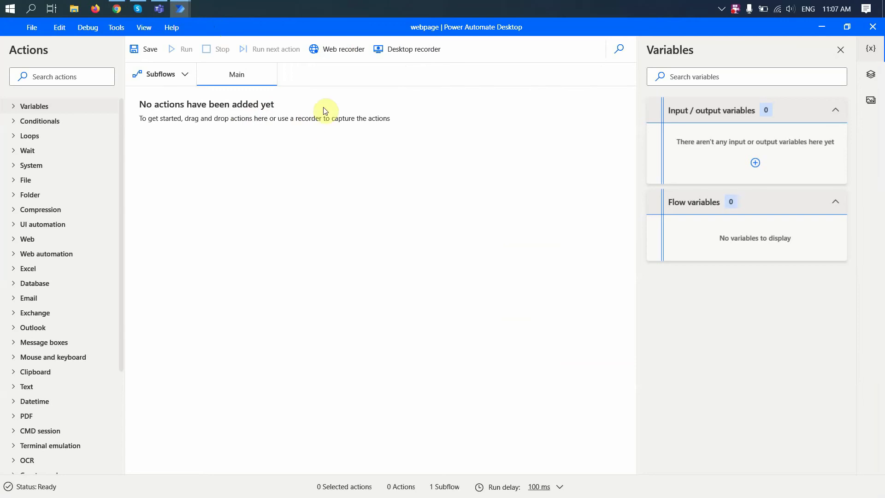
pyautogui.click(338, 52)
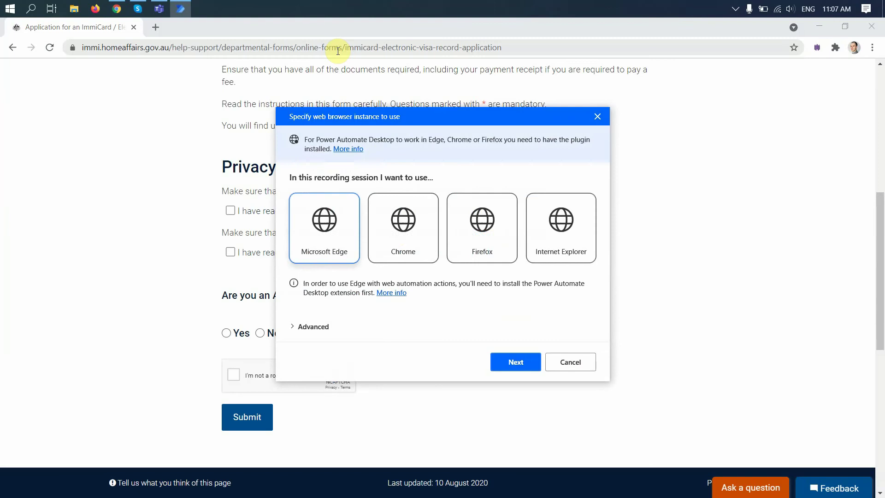
pyautogui.click(399, 233)
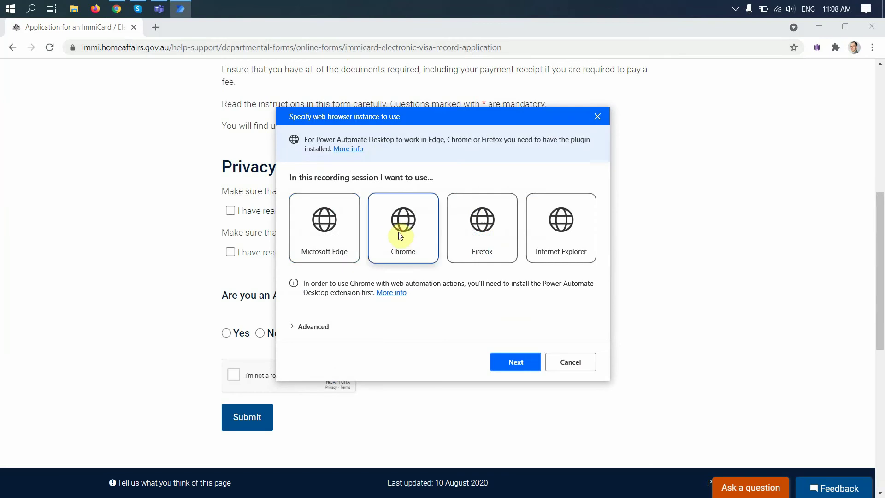
# - Confirm the Chrome instance, start recording, and minimize the Web Recorder window
pyautogui.click(508, 366)
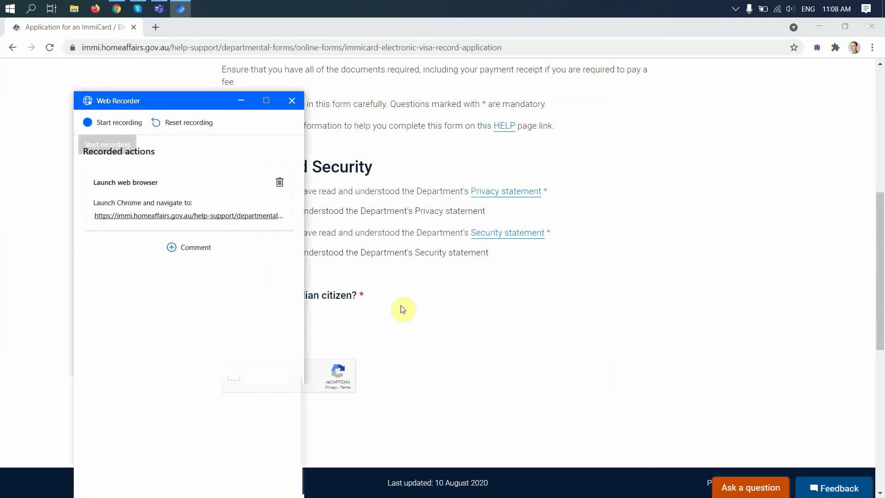
pyautogui.click(115, 126)
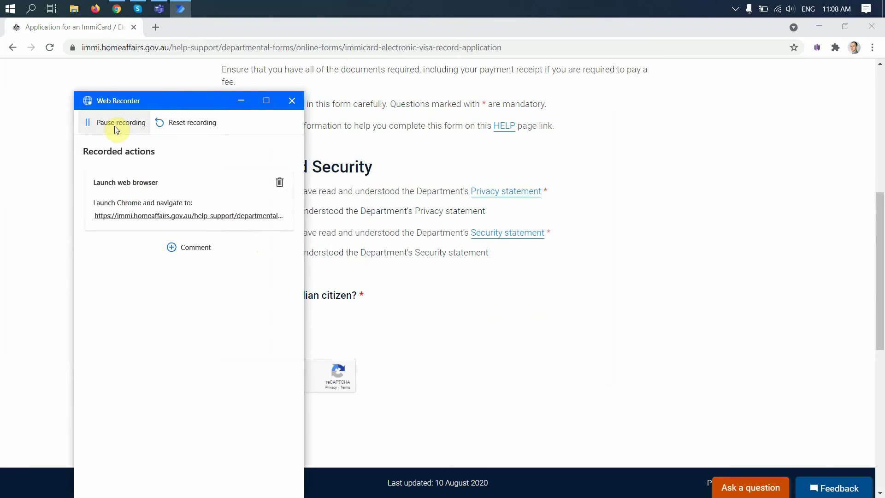
pyautogui.click(241, 101)
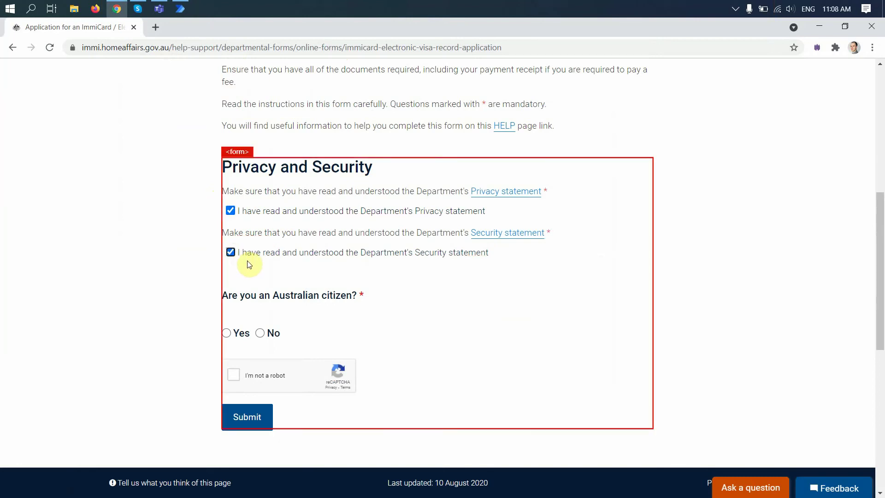
# - Answer No to Australian citizenship and choose the before-1990 valid-passport application reason
pyautogui.click(261, 334)
pyautogui.scroll(-4, 198, 339)
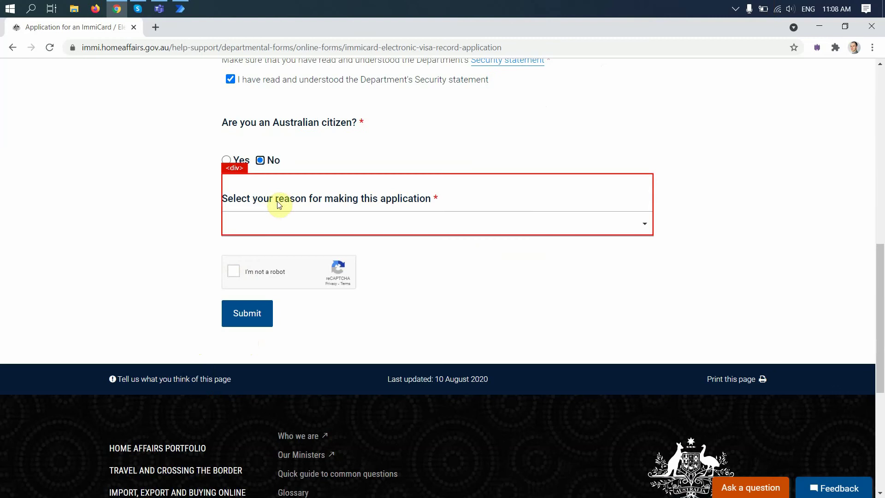
pyautogui.click(282, 224)
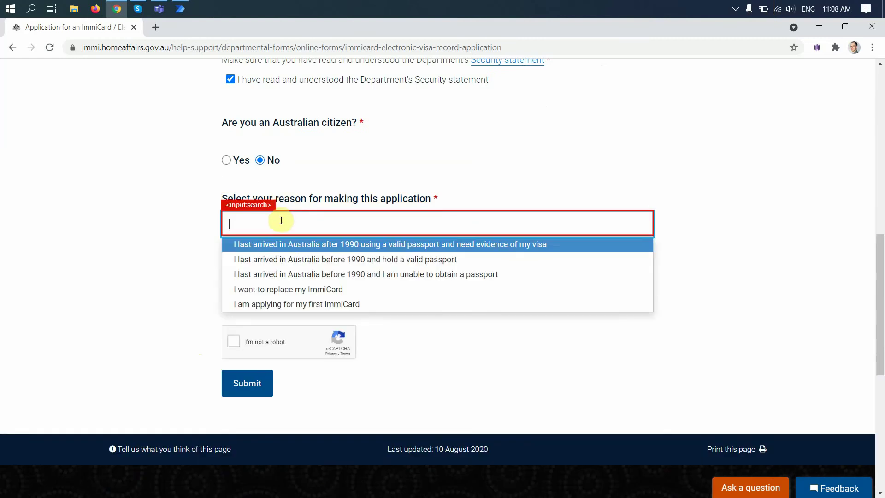
pyautogui.click(282, 244)
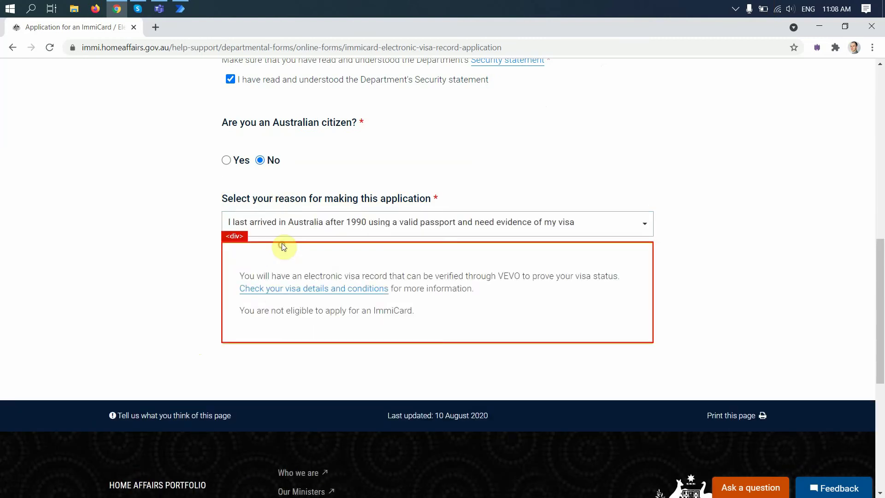
pyautogui.scroll(-1, 197, 241)
pyautogui.click(293, 164)
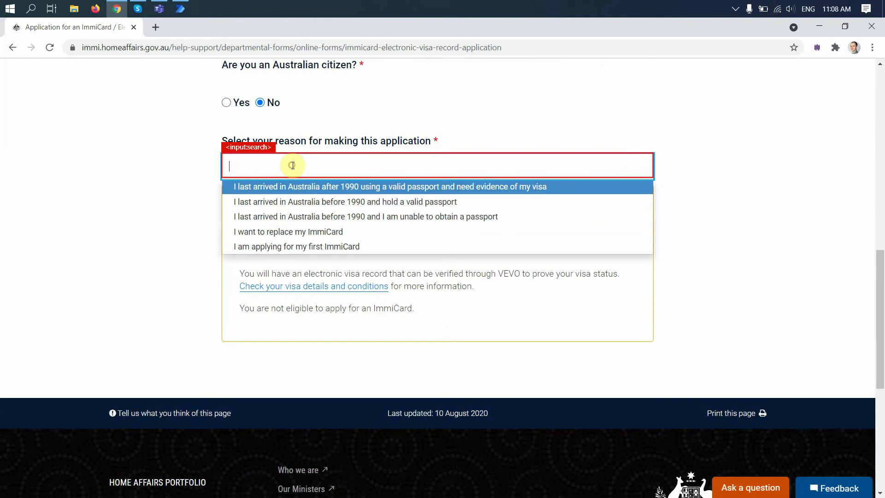
pyautogui.click(303, 203)
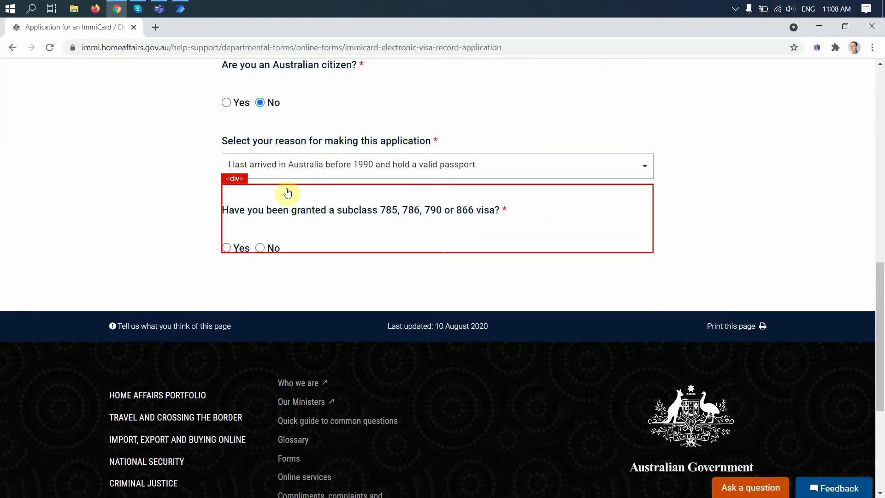
# - Answer No to subclass visa, No to a previous ImmiCard, Yes to arriving before 1990
pyautogui.click(260, 249)
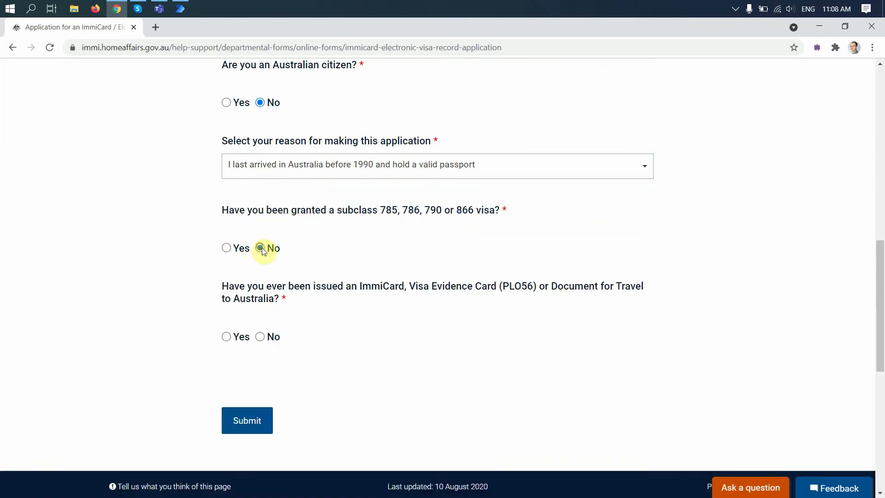
pyautogui.scroll(-1, 257, 277)
pyautogui.click(260, 279)
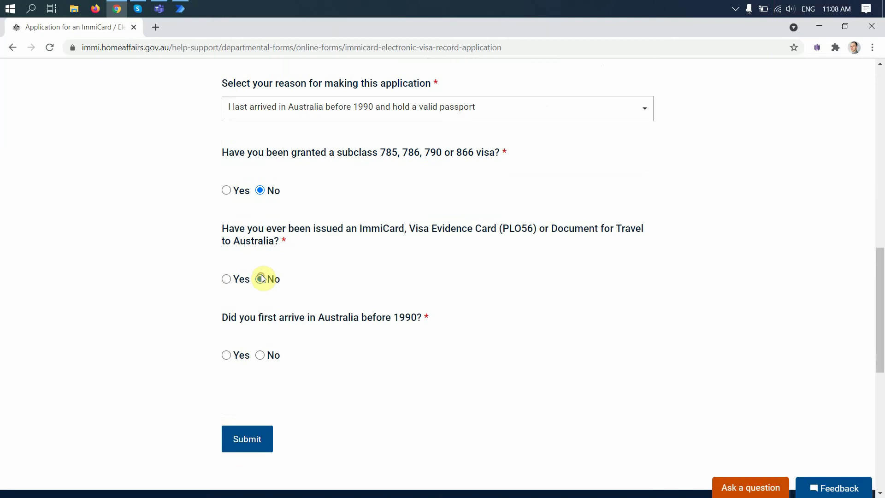
pyautogui.scroll(-1, 258, 286)
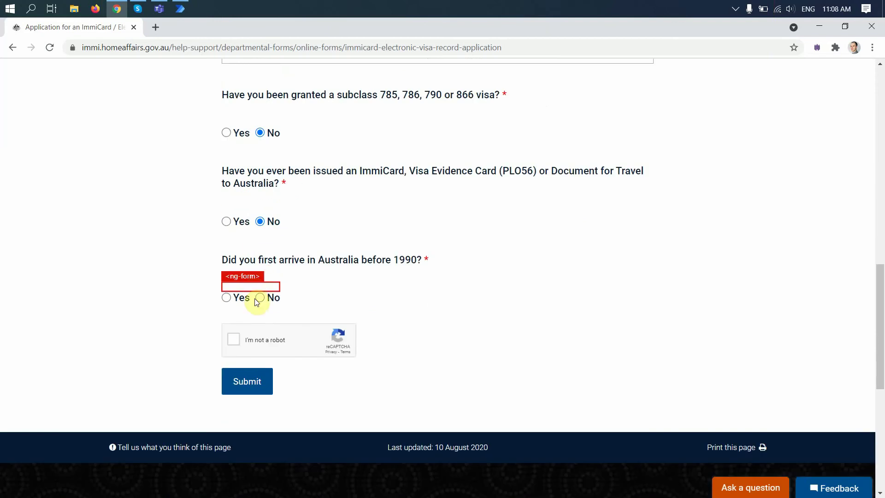
pyautogui.click(226, 297)
pyautogui.scroll(-2, 249, 290)
# - Answer No to travel since 1990, future travel, a current passport, and passport obstacles
pyautogui.click(230, 258)
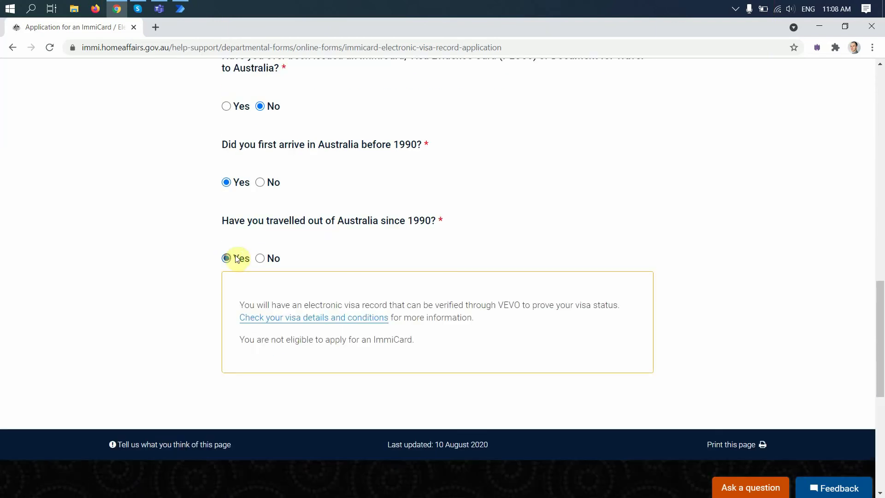
pyautogui.click(261, 258)
pyautogui.scroll(-2, 263, 258)
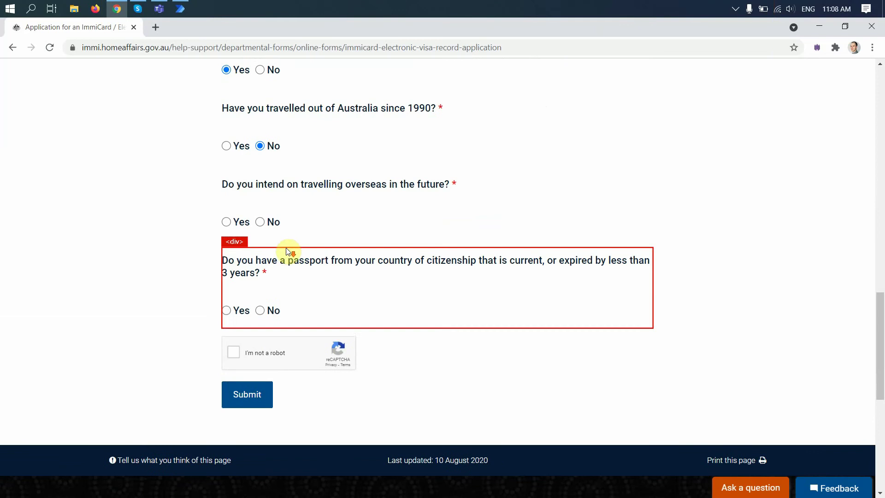
pyautogui.click(261, 220)
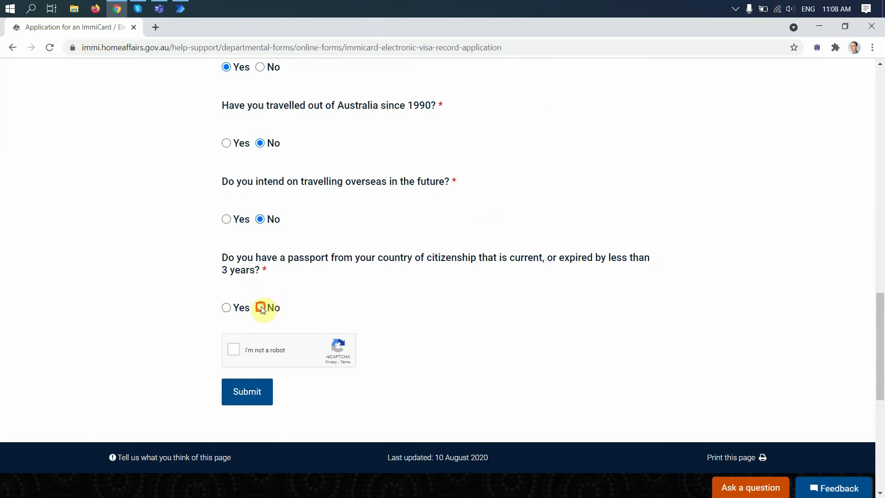
pyautogui.click(261, 308)
pyautogui.scroll(-2, 295, 300)
pyautogui.click(260, 268)
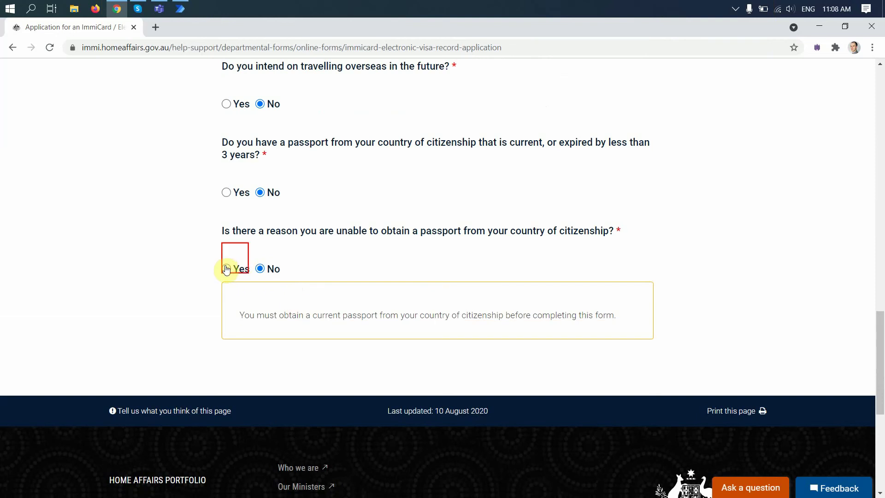
# - Change the passport-obstacle answer to Yes with Referred by Centrelink as the reason
pyautogui.click(245, 269)
pyautogui.scroll(-1, 281, 267)
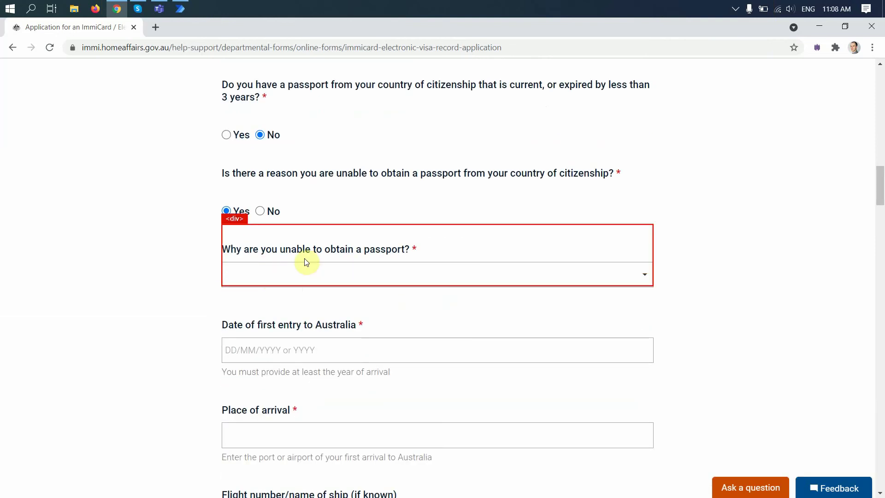
pyautogui.click(325, 283)
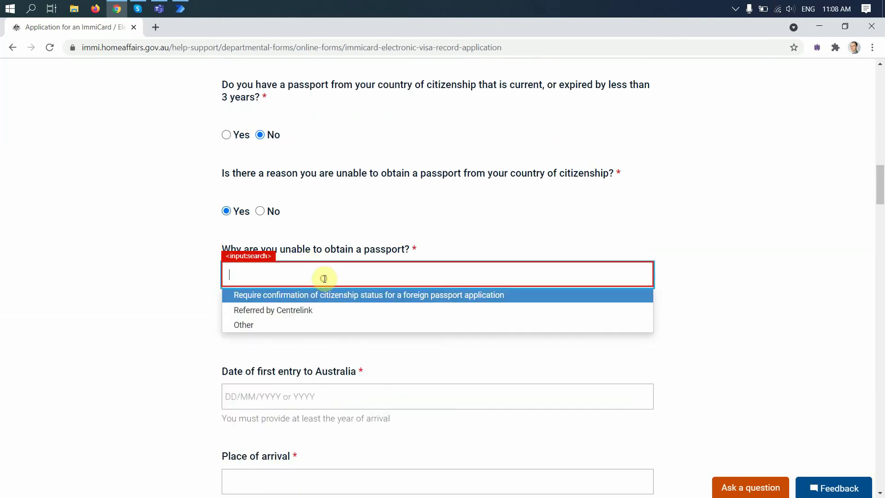
pyautogui.click(299, 313)
# - Enter 'test text' as the exceptional-circumstance explanation and a dummy payment receipt number
pyautogui.scroll(-2, 225, 316)
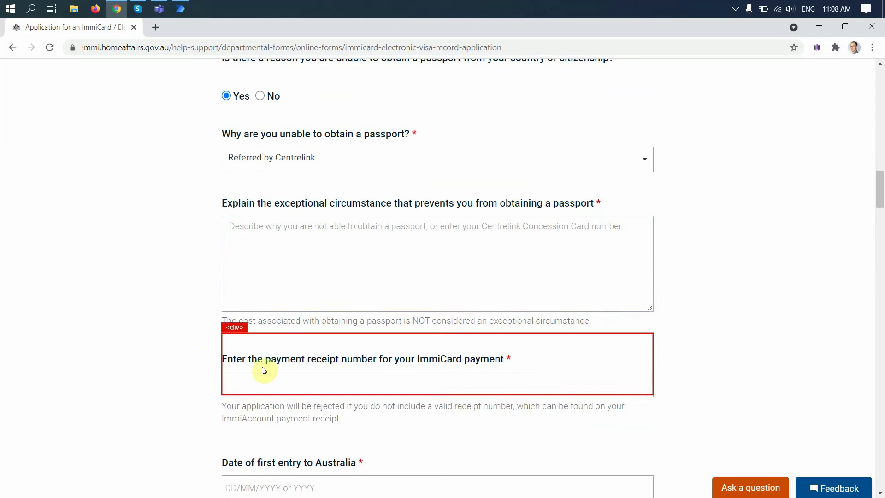
pyautogui.click(243, 249)
pyautogui.write('test text')
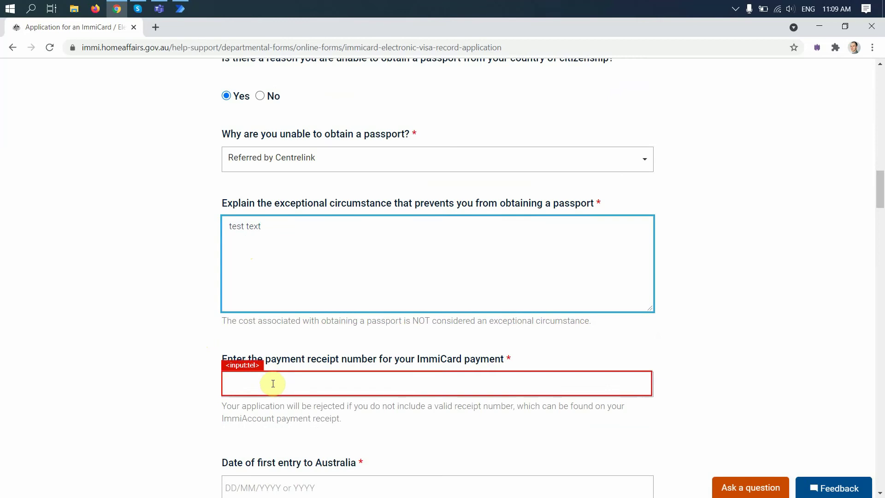
pyautogui.click(273, 383)
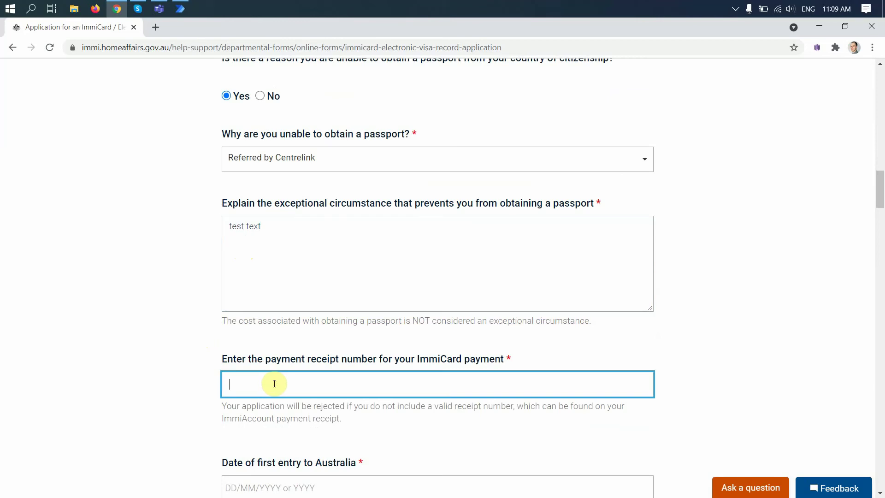
pyautogui.write('1234')
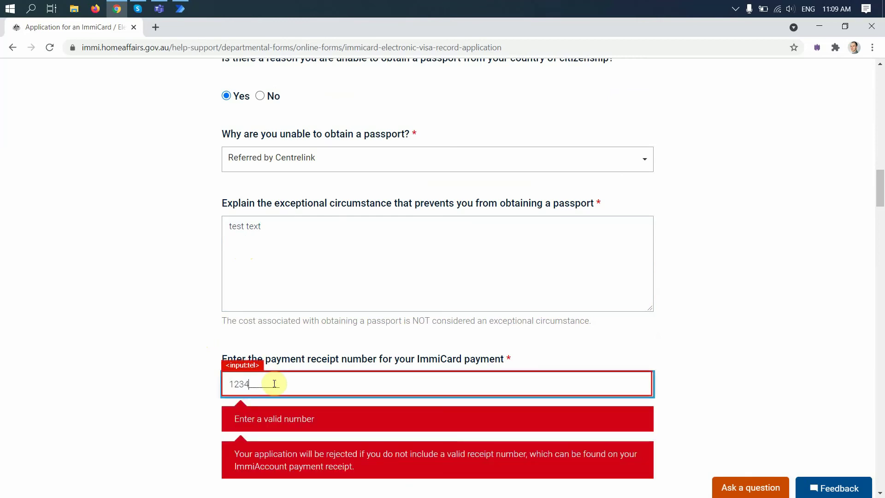
pyautogui.write('55555555')
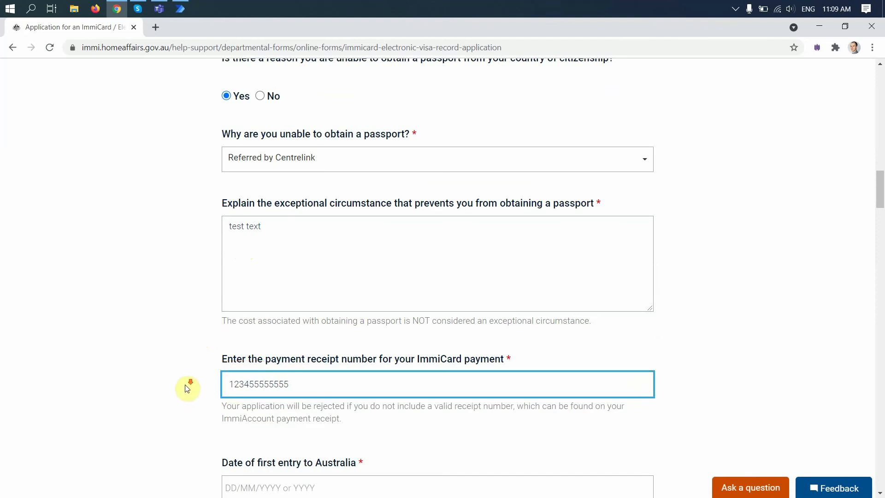
# - Enter first entry 1800, place of arrival Sydney, and citizenship on arrival 'na'
pyautogui.scroll(-3, 202, 356)
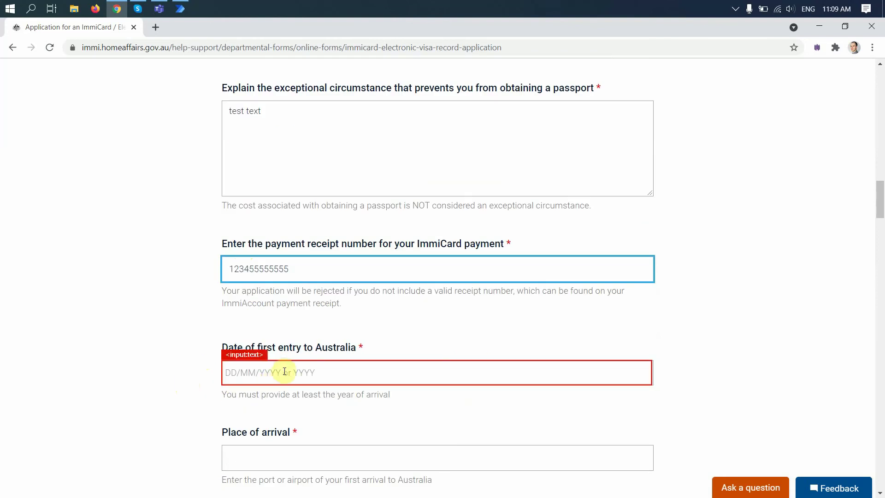
pyautogui.scroll(-3, 284, 372)
pyautogui.click(282, 257)
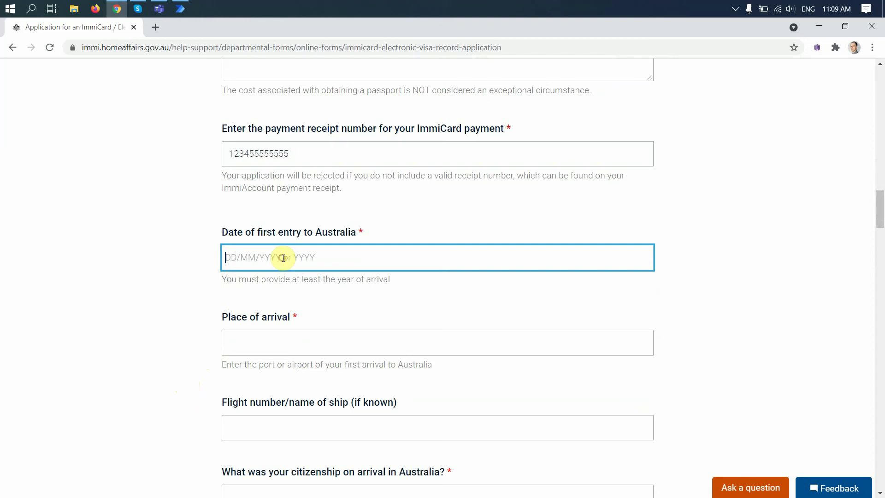
pyautogui.write('1')
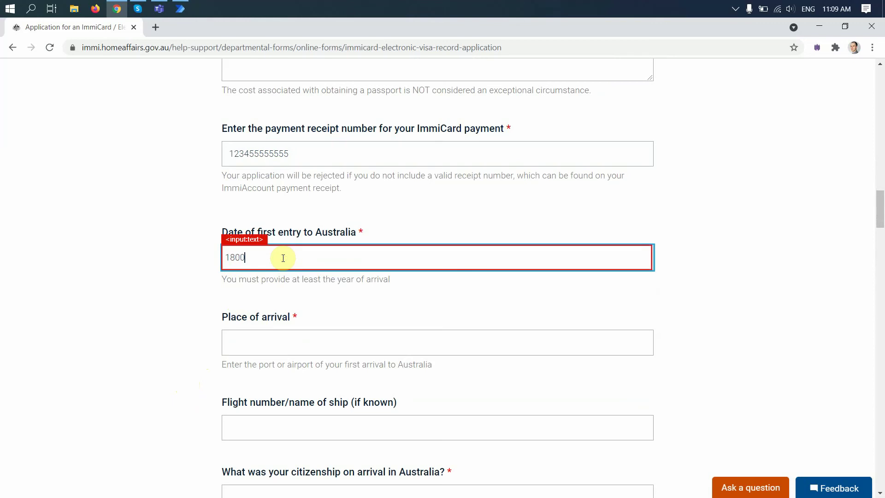
pyautogui.write('800')
pyautogui.click(300, 347)
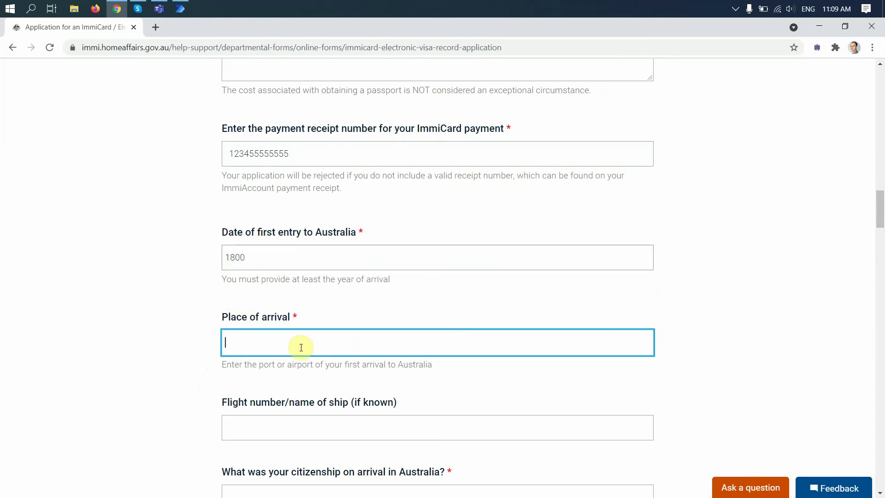
pyautogui.write('Sydney')
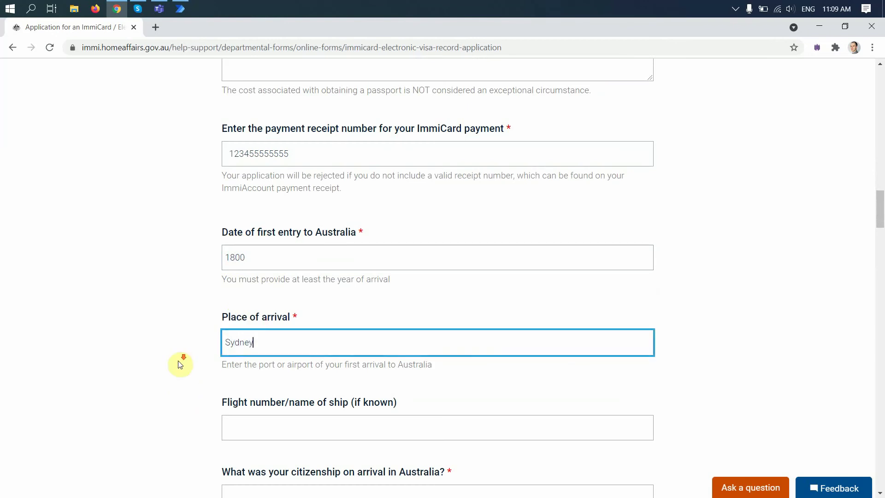
pyautogui.scroll(-2, 325, 302)
pyautogui.scroll(-2, 225, 359)
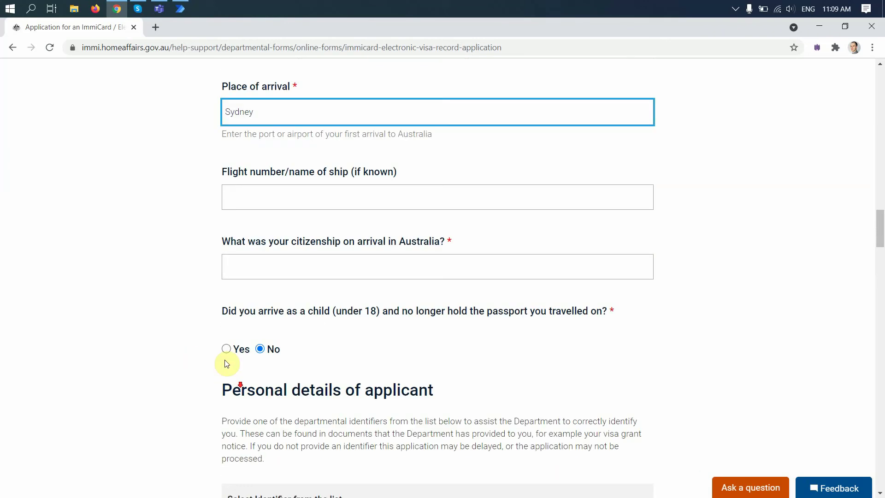
pyautogui.click(262, 264)
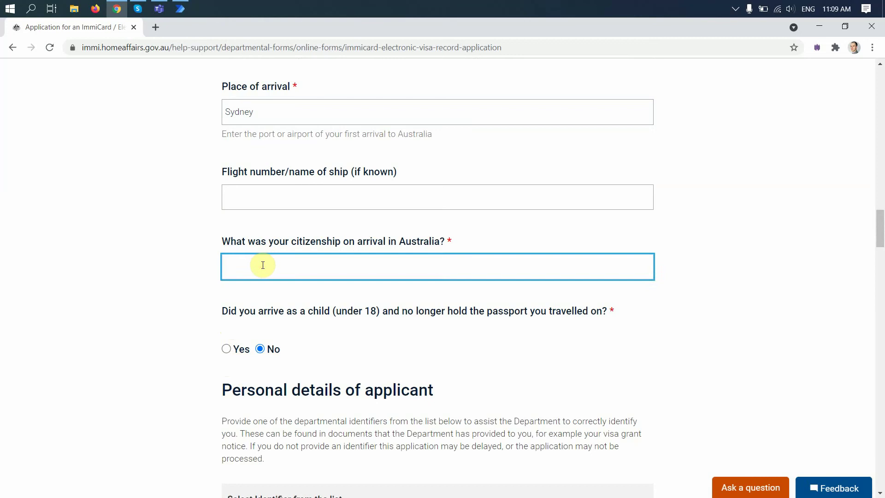
pyautogui.write('na')
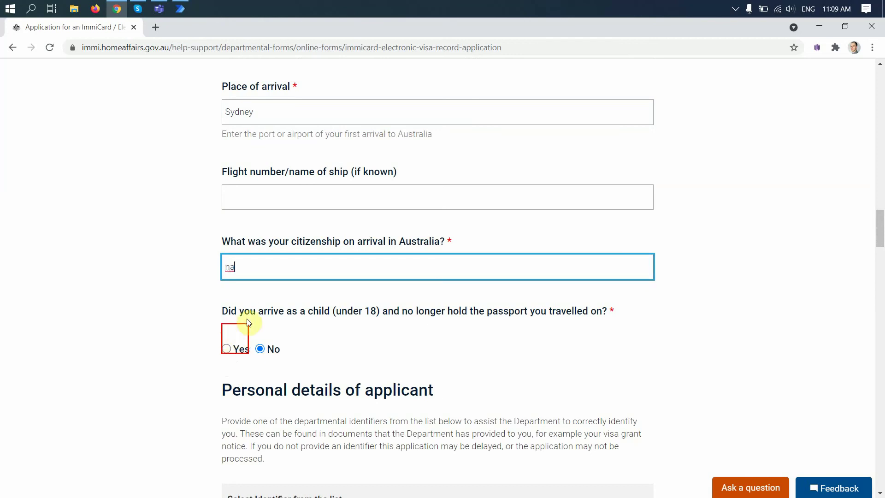
# - Choose Client ID as the departmental identifier, enter a dummy reference number, and fill given names
pyautogui.scroll(-5, 230, 367)
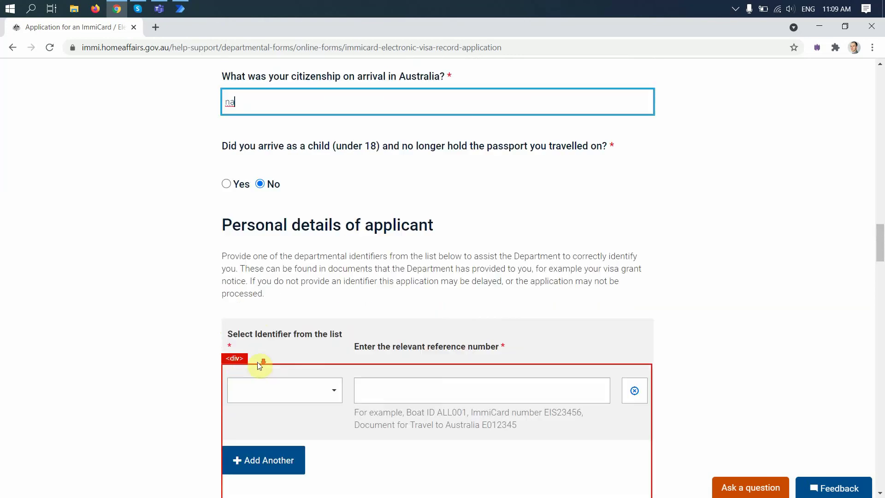
pyautogui.click(290, 327)
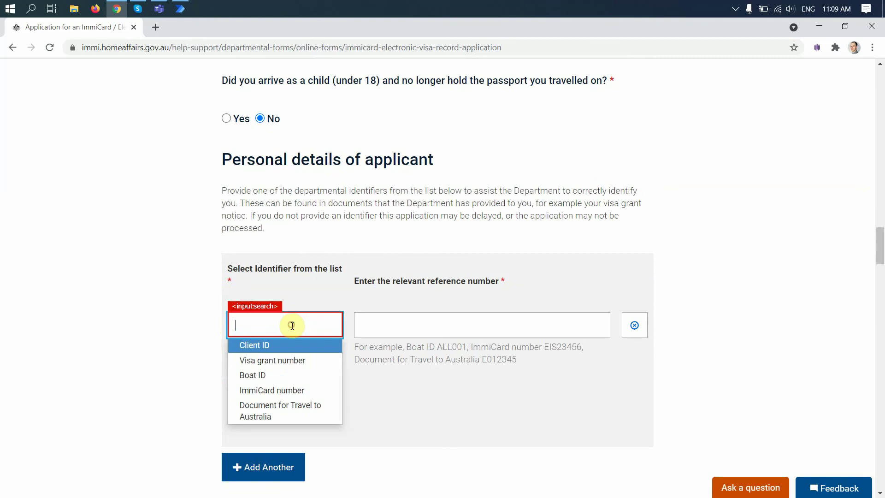
pyautogui.click(283, 347)
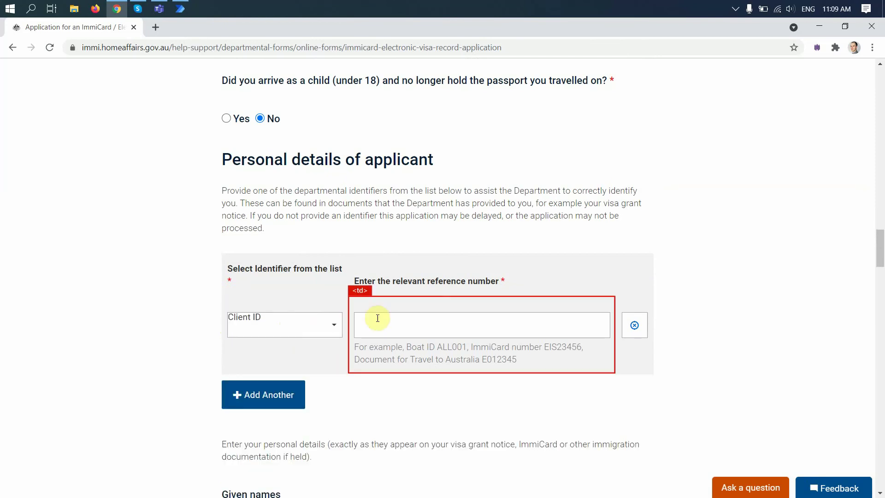
pyautogui.click(390, 324)
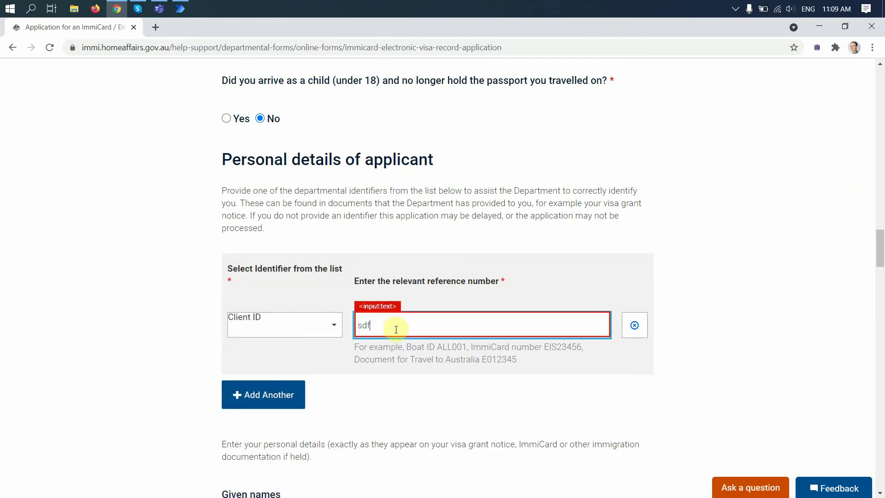
pyautogui.write('sdfgsdfgsdfgsdfg')
pyautogui.click(197, 371)
pyautogui.scroll(-5, 175, 382)
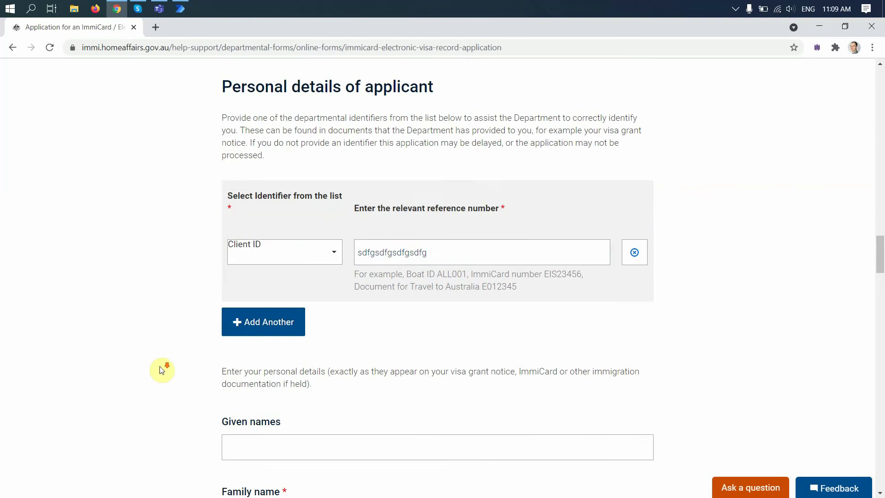
pyautogui.scroll(-4, 144, 335)
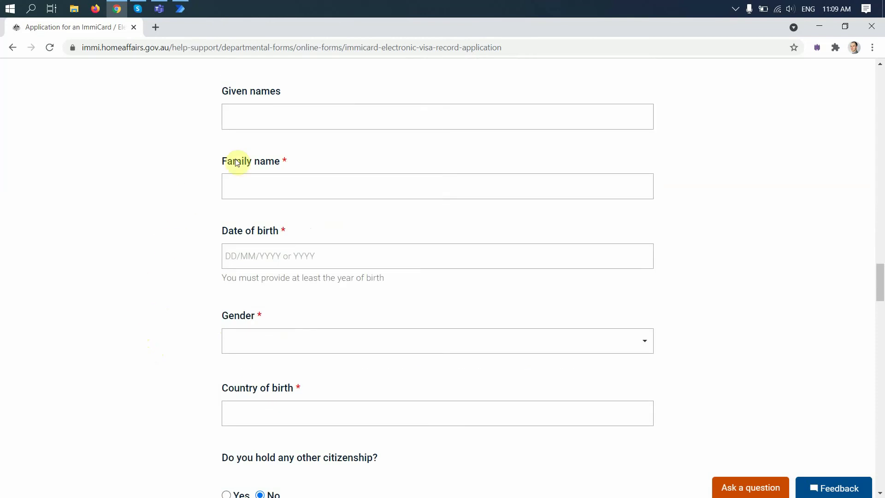
pyautogui.click(274, 121)
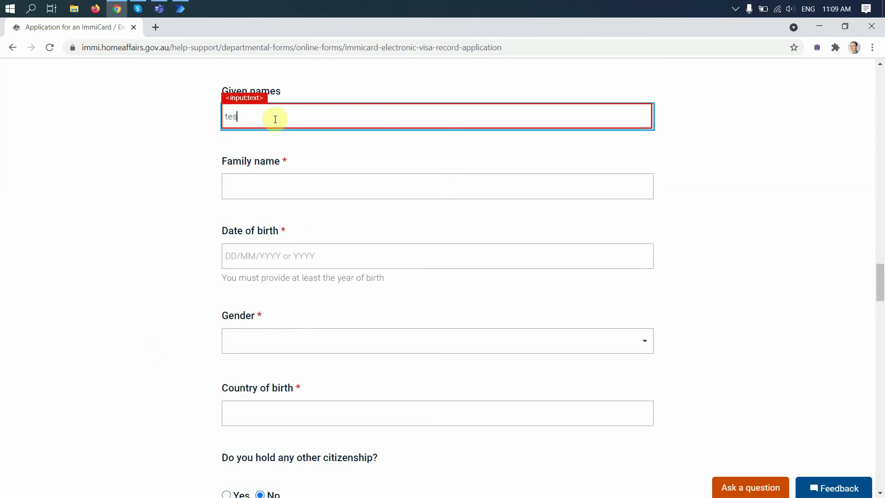
pyautogui.click(172, 253)
pyautogui.scroll(-1, 178, 260)
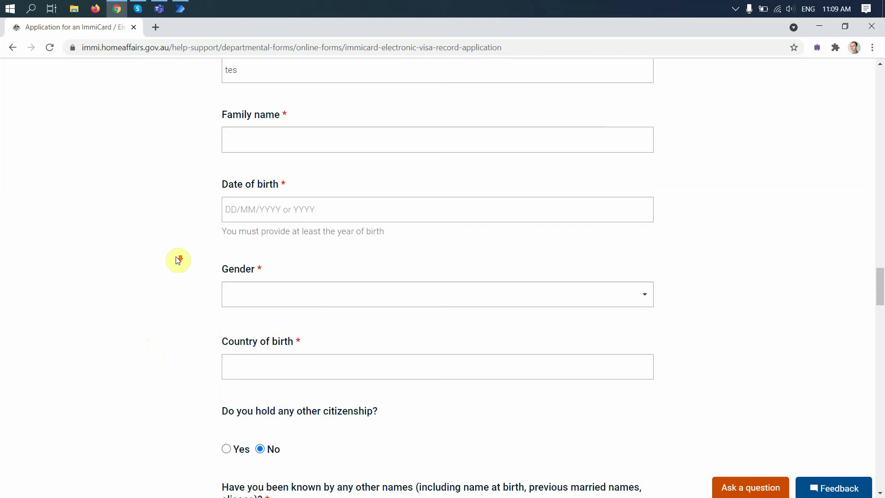
pyautogui.scroll(-4, 179, 259)
pyautogui.scroll(10, 183, 259)
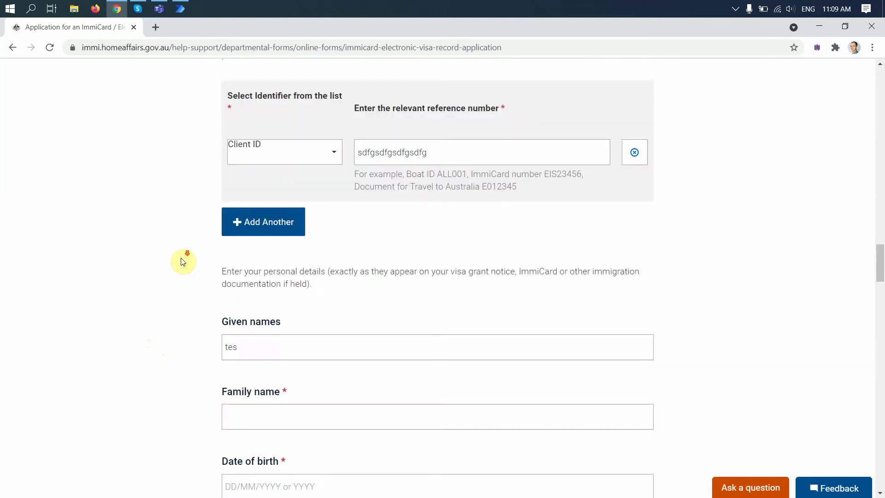
pyautogui.scroll(-20, 183, 261)
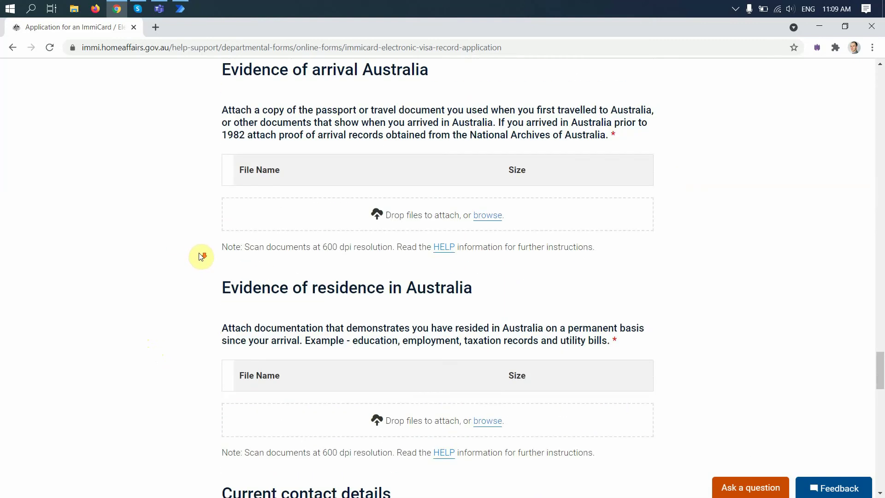
# - Complete the not-a-robot check and submit the ImmiCard form, getting a fix-errors banner
pyautogui.scroll(-14, 199, 257)
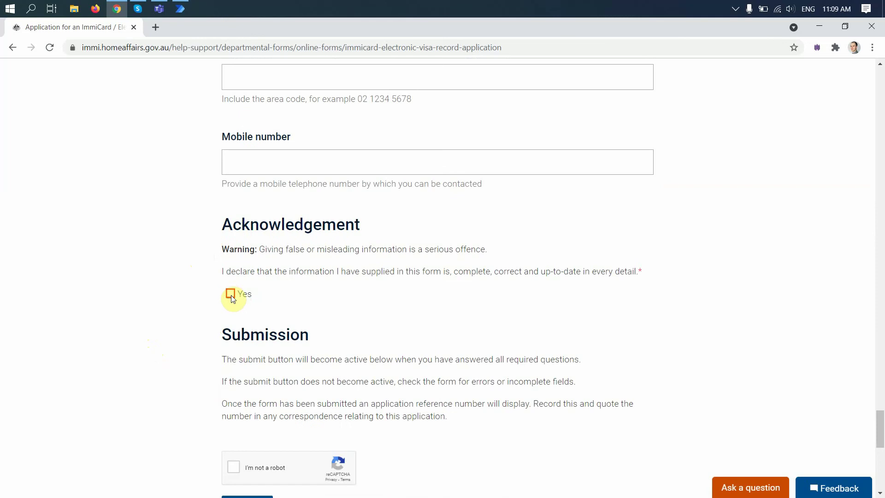
pyautogui.scroll(-3, 170, 302)
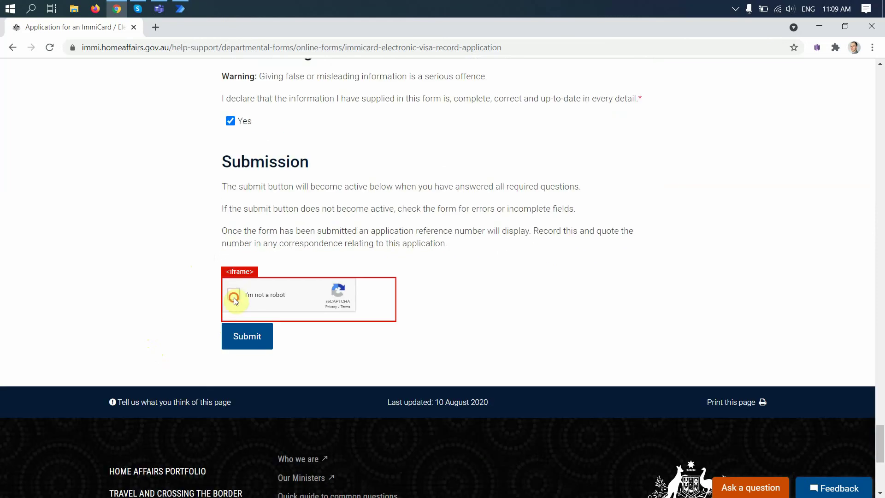
pyautogui.click(233, 295)
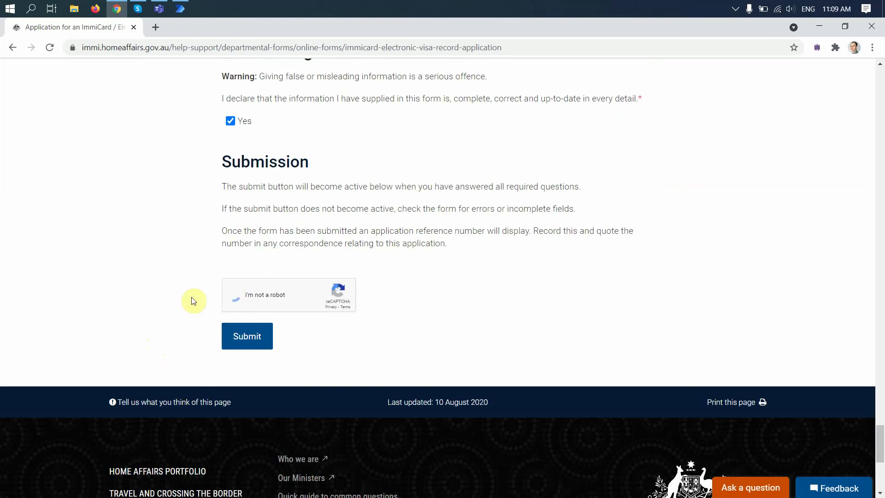
pyautogui.click(245, 345)
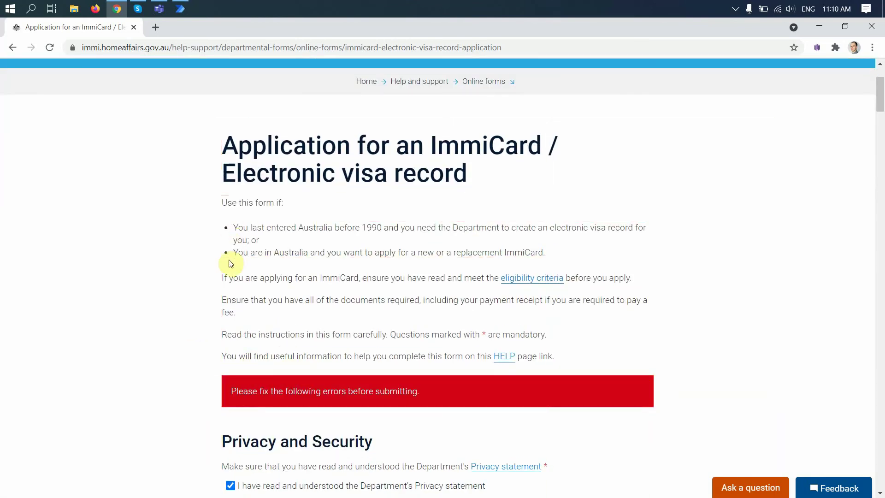
# - Finish the web recording with 34 actions and close the Chrome window used for recording
pyautogui.click(180, 8)
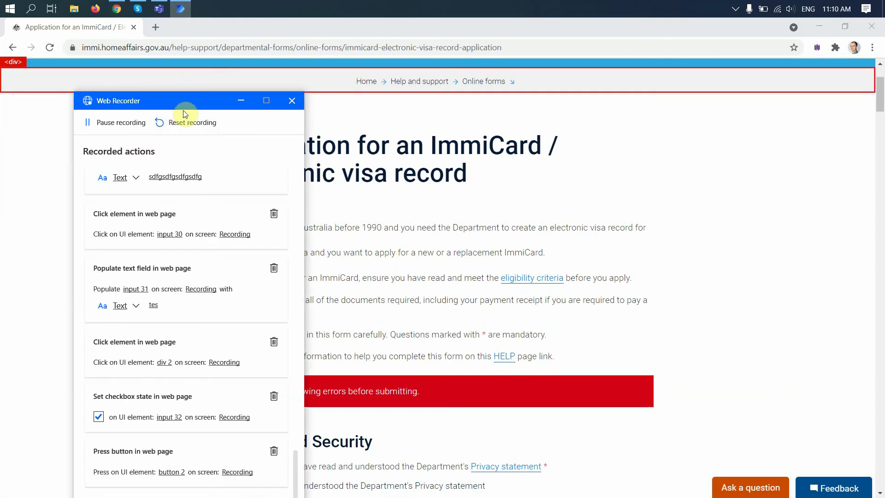
pyautogui.moveTo(186, 105); pyautogui.dragTo(215, 23)
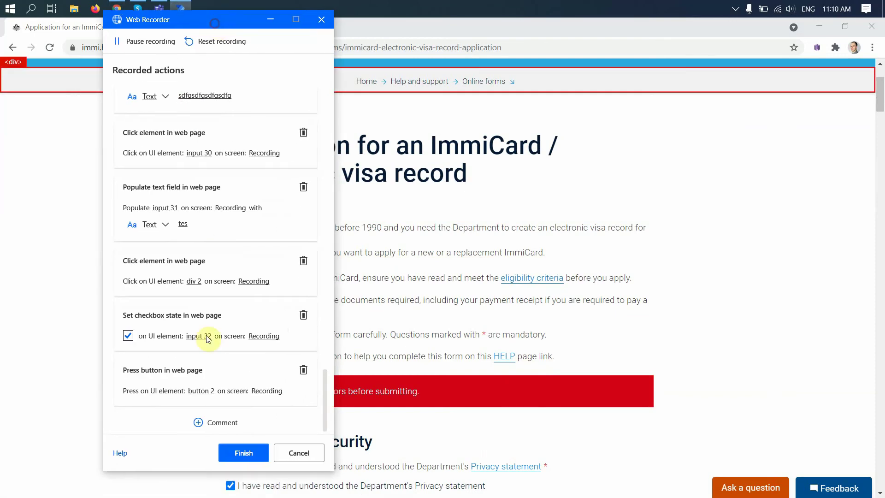
pyautogui.click(244, 453)
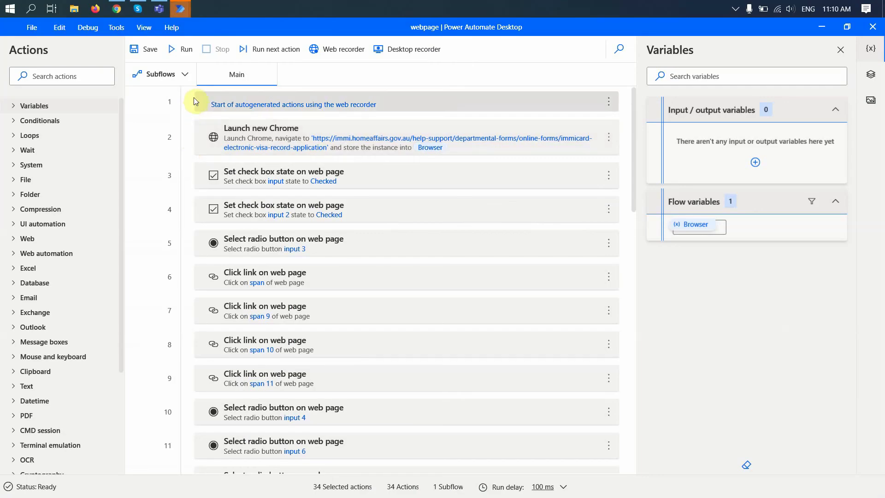
pyautogui.click(117, 10)
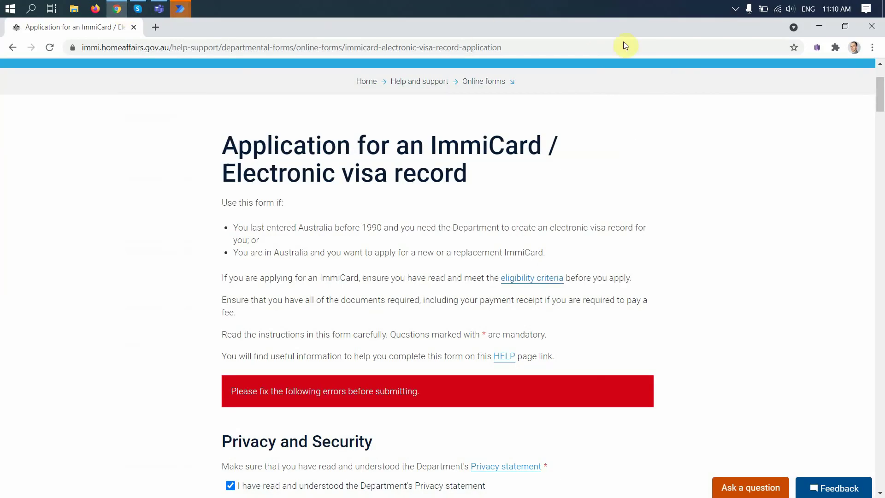
pyautogui.click(135, 26)
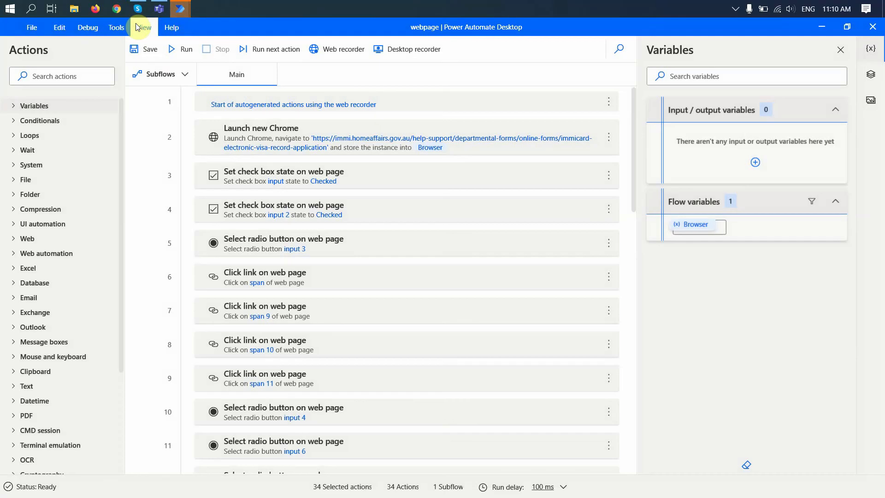
# - Run the recorded flow and maximize its Chrome window while it answers the eligibility questions
pyautogui.click(184, 51)
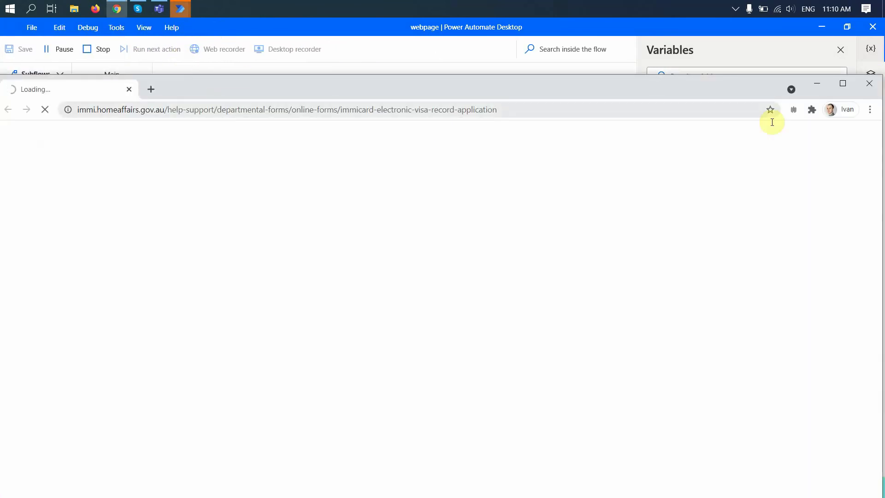
pyautogui.click(843, 85)
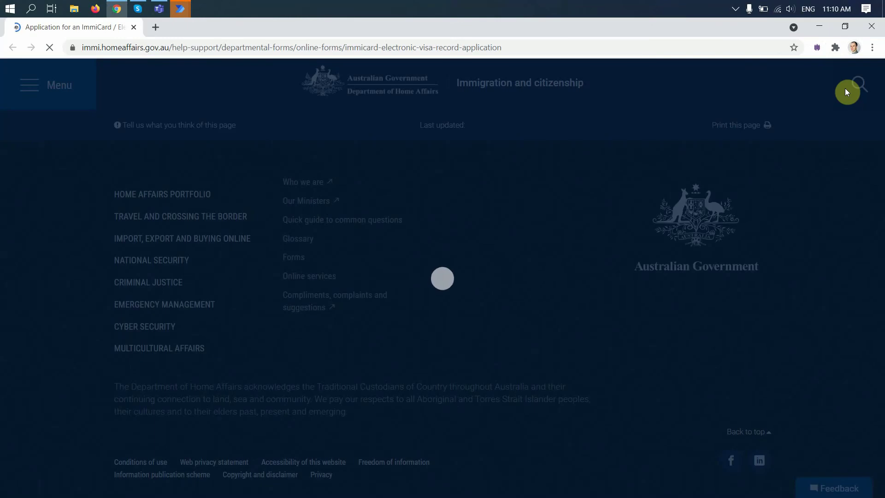
pyautogui.scroll(-3, 847, 92)
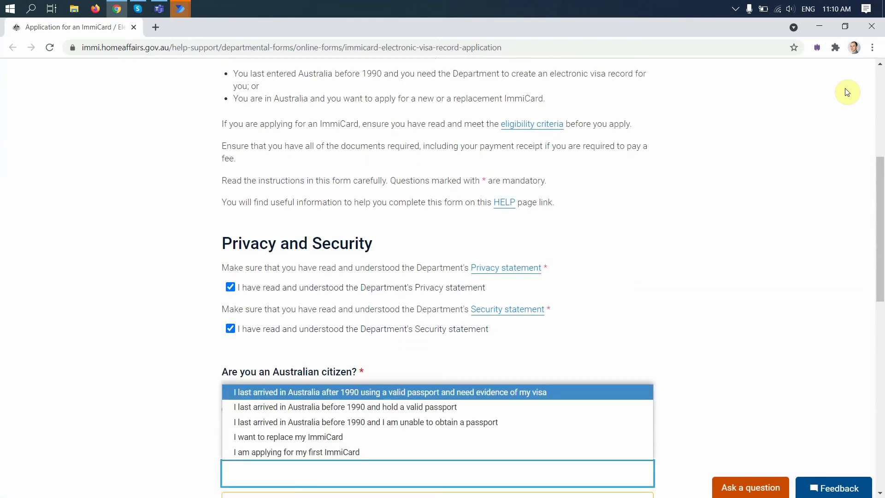
pyautogui.press('Down')
pyautogui.press('Return')
pyautogui.scroll(-6, 844, 87)
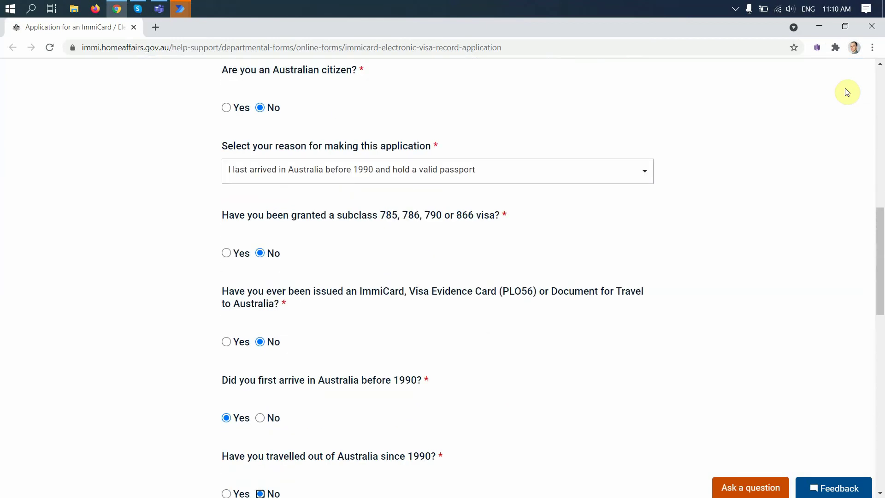
pyautogui.scroll(-5, 845, 88)
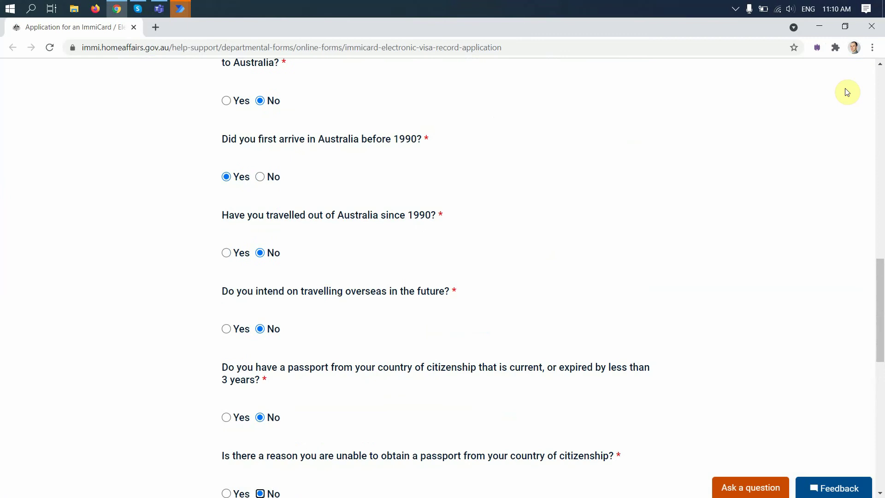
pyautogui.press('Left')
pyautogui.press('Tab')
pyautogui.press('Down')
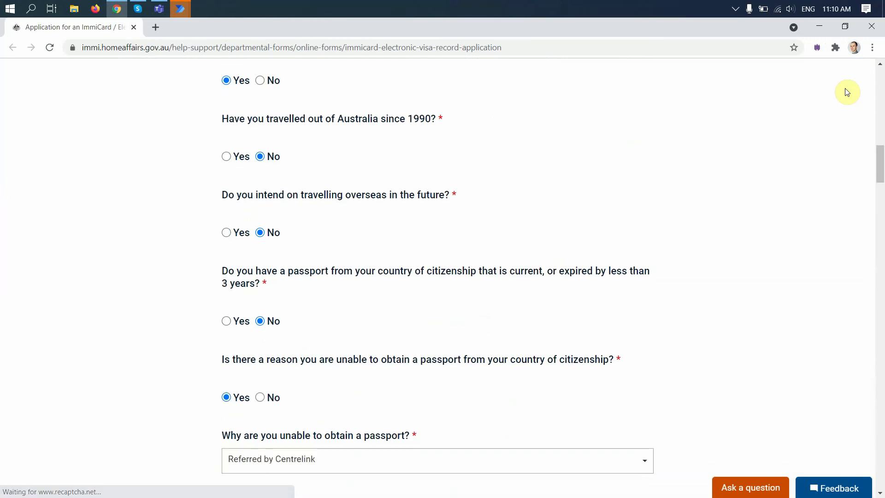
pyautogui.press('Tab')
# - Let the flow fill in 'test text', 1800, Sydney, 'na' and the Client ID reference
pyautogui.write('test text')
pyautogui.press('Tab')
pyautogui.write('1')
pyautogui.press('Tab')
pyautogui.write('1800')
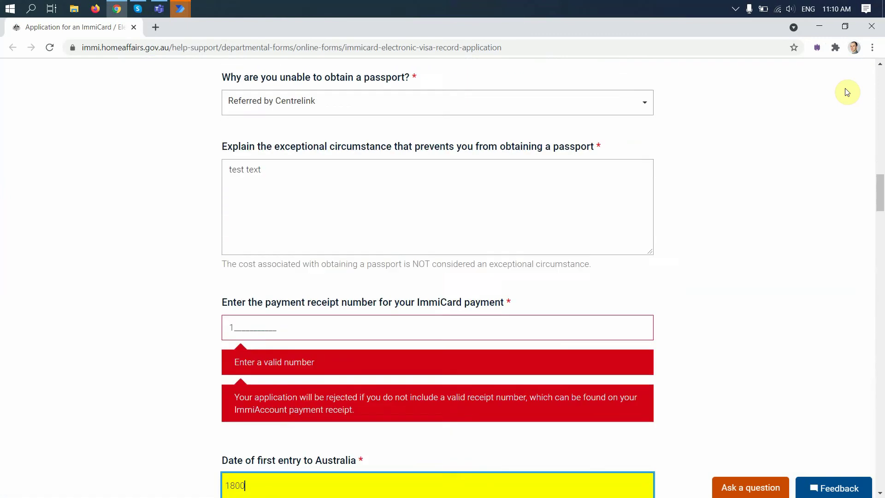
pyautogui.press('Tab')
pyautogui.write('Sydney')
pyautogui.press('Tab')
pyautogui.press('Tab')
pyautogui.write('na')
pyautogui.press('Tab')
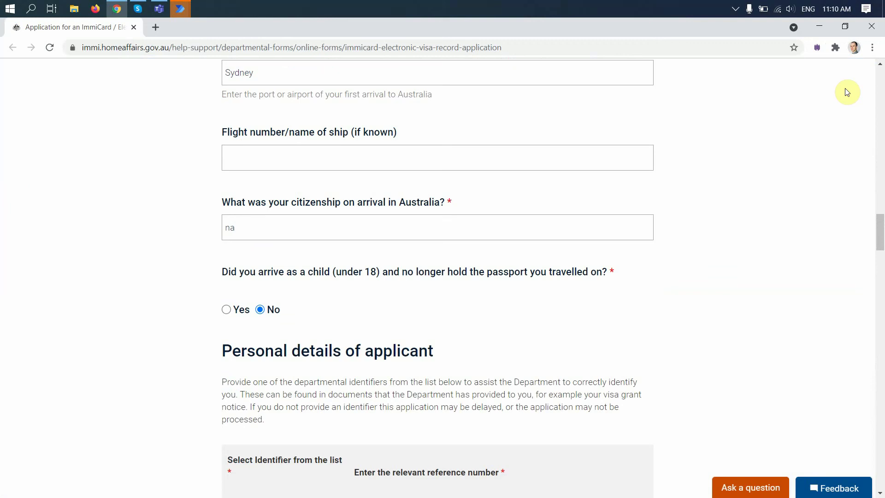
pyautogui.press('Tab')
pyautogui.press('Tab')
pyautogui.write('sdfgsdfgsdfgsdfg')
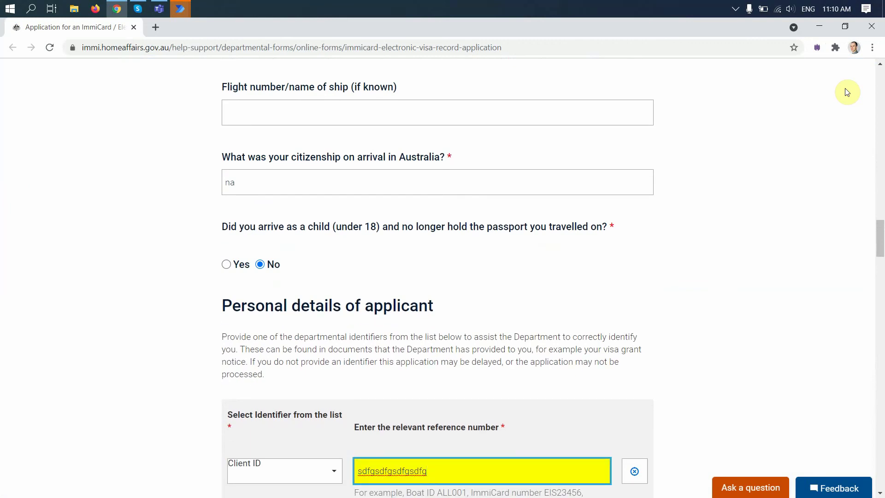
pyautogui.press('Tab')
pyautogui.press('Tab')
pyautogui.write('sd')
pyautogui.press('Return')
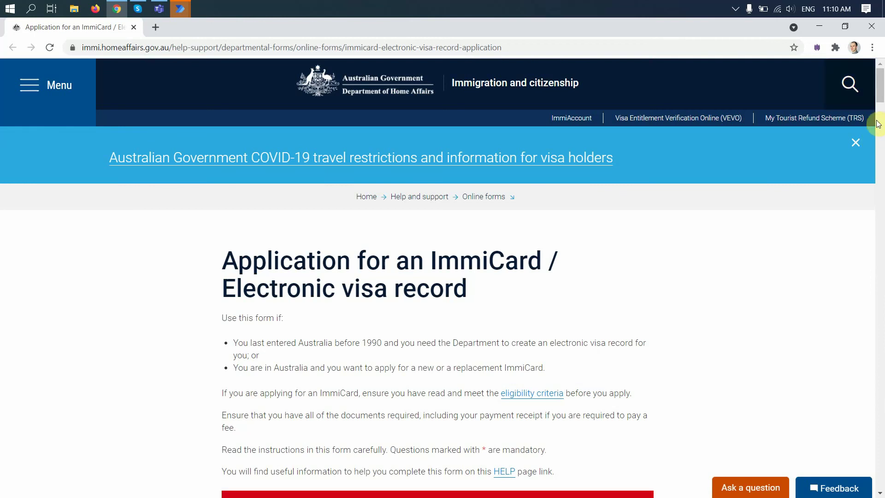
pyautogui.moveTo(881, 90); pyautogui.dragTo(881, 439)
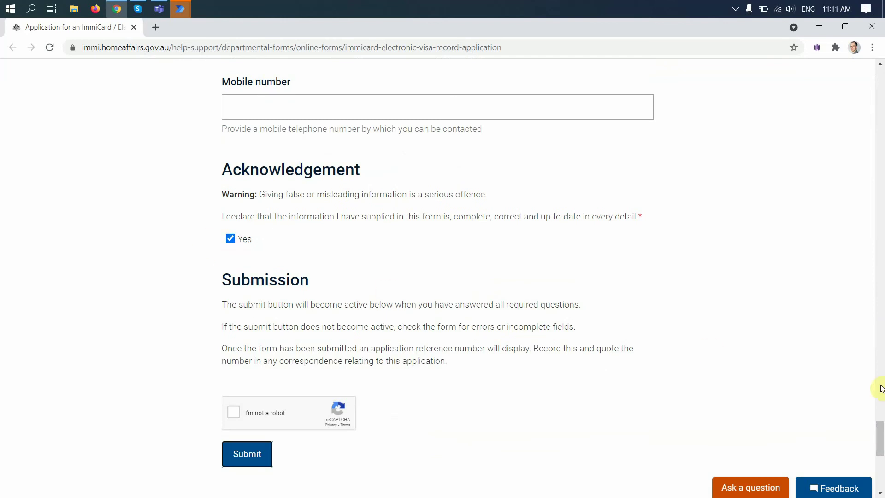
pyautogui.moveTo(881, 441); pyautogui.dragTo(881, 69)
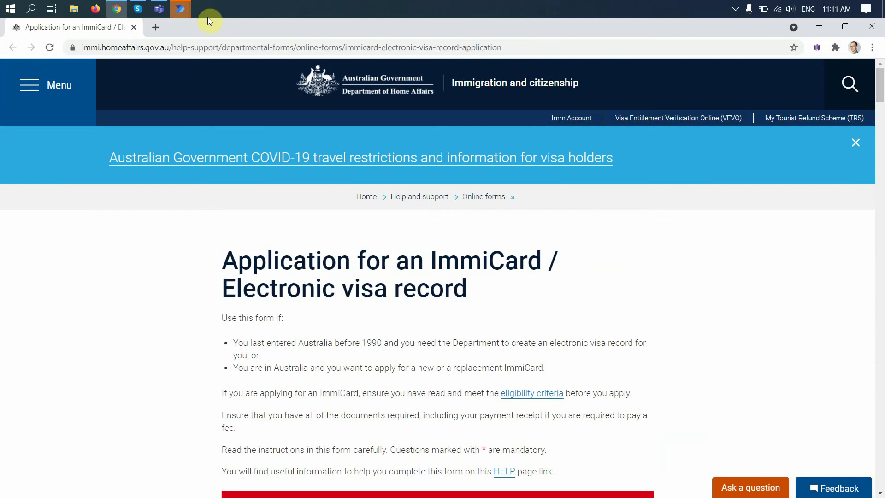
pyautogui.scroll(-6, 155, 283)
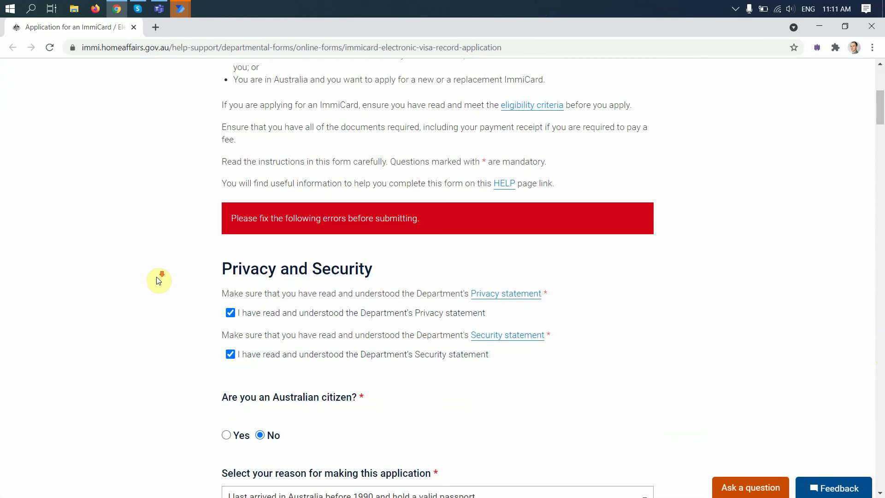
pyautogui.scroll(-2, 159, 280)
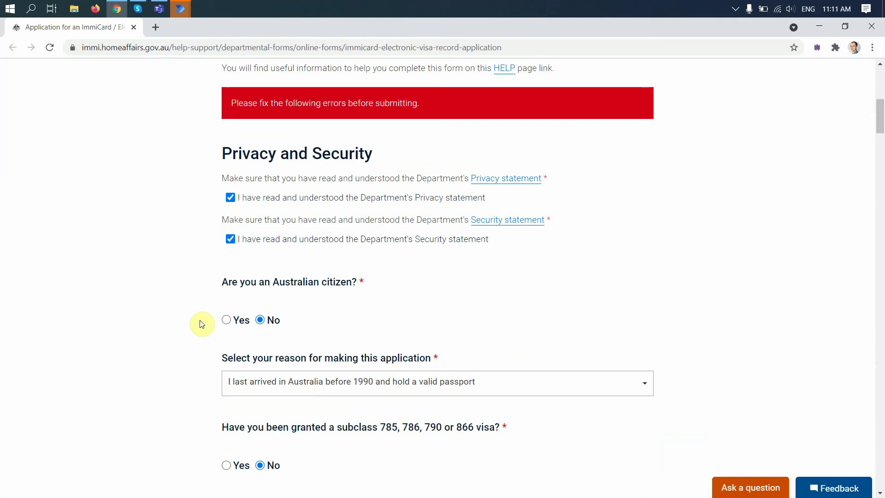
pyautogui.scroll(-1, 201, 324)
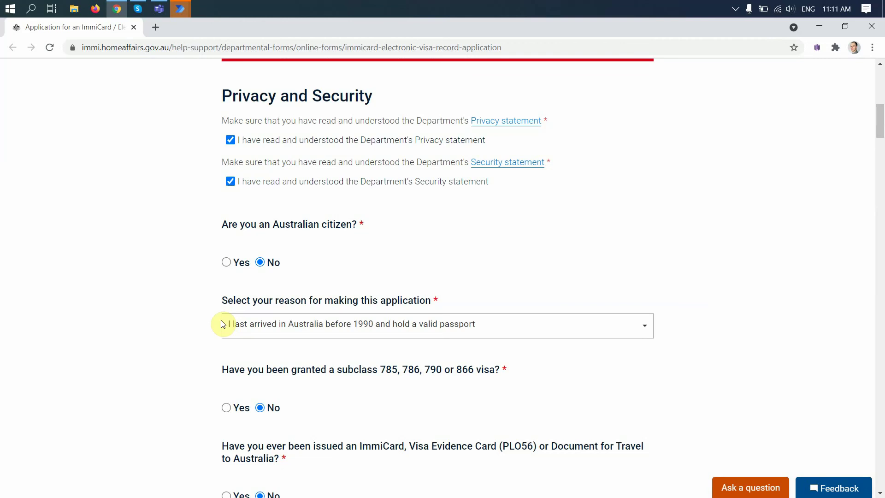
# - Bring the webpage flow editor forward and scroll through its 34 recorded web actions
pyautogui.click(181, 9)
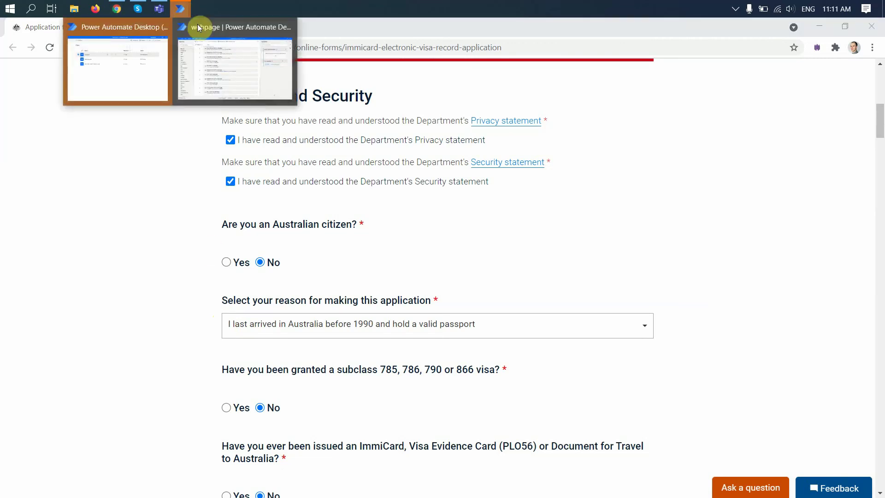
pyautogui.click(213, 33)
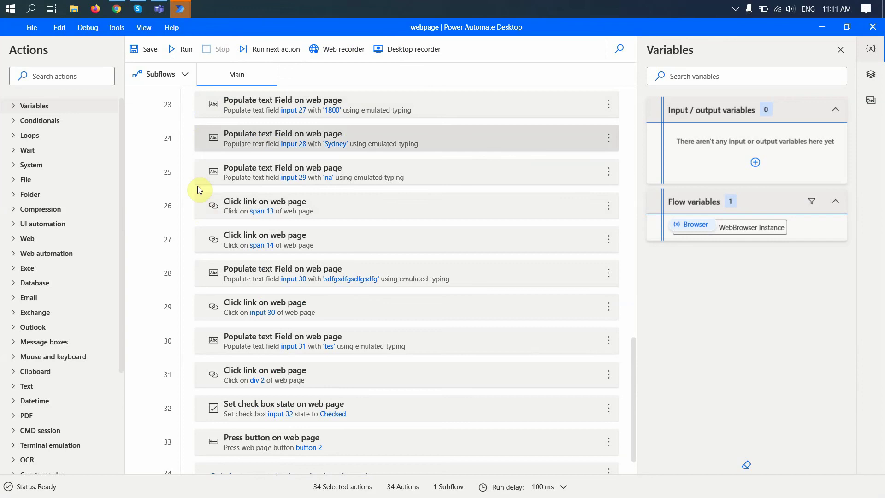
pyautogui.scroll(-1, 188, 218)
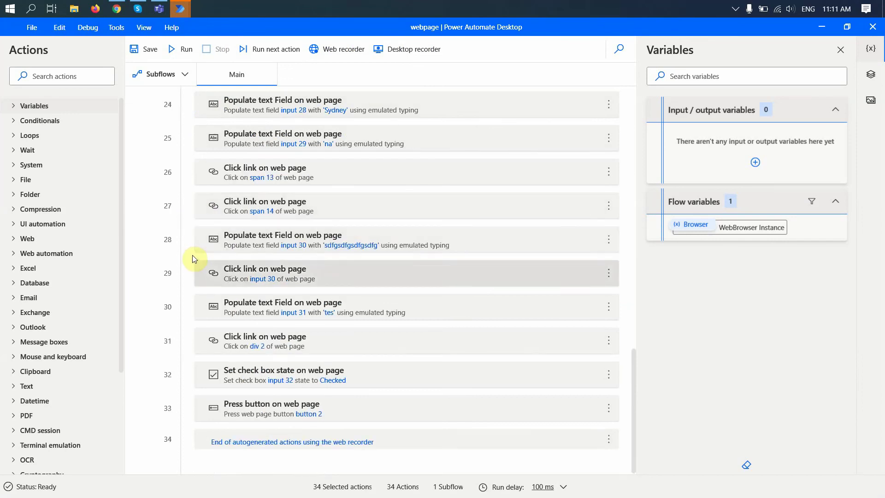
pyautogui.scroll(3, 193, 255)
pyautogui.scroll(6, 193, 256)
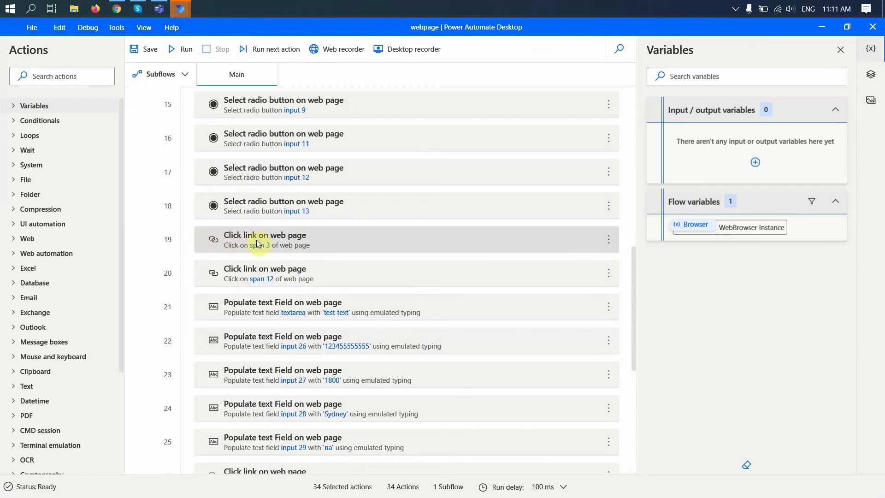
pyautogui.scroll(-3, 241, 277)
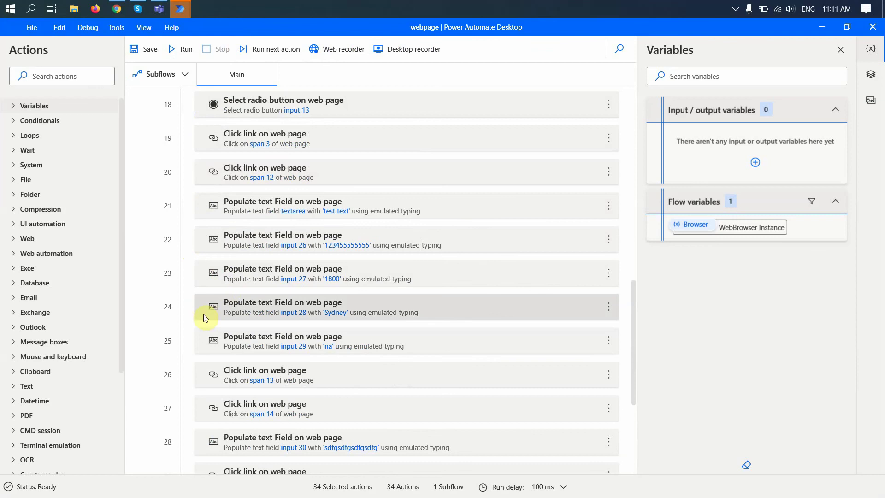
pyautogui.scroll(-3, 192, 313)
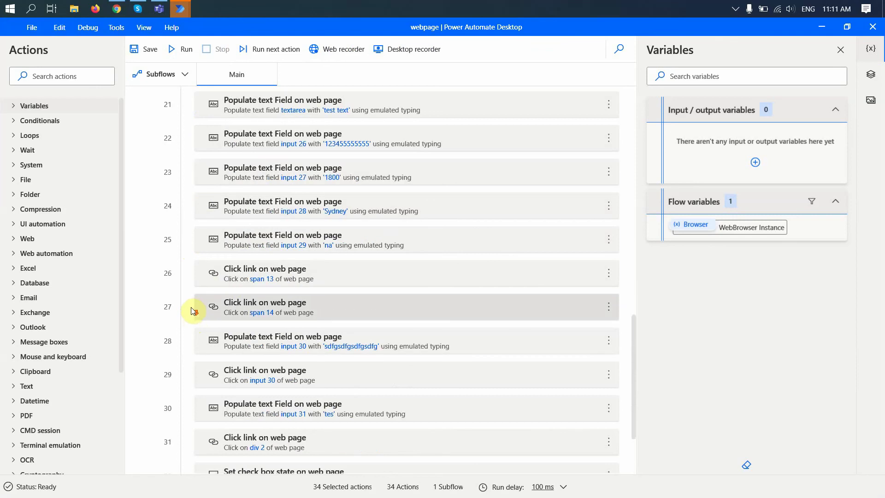